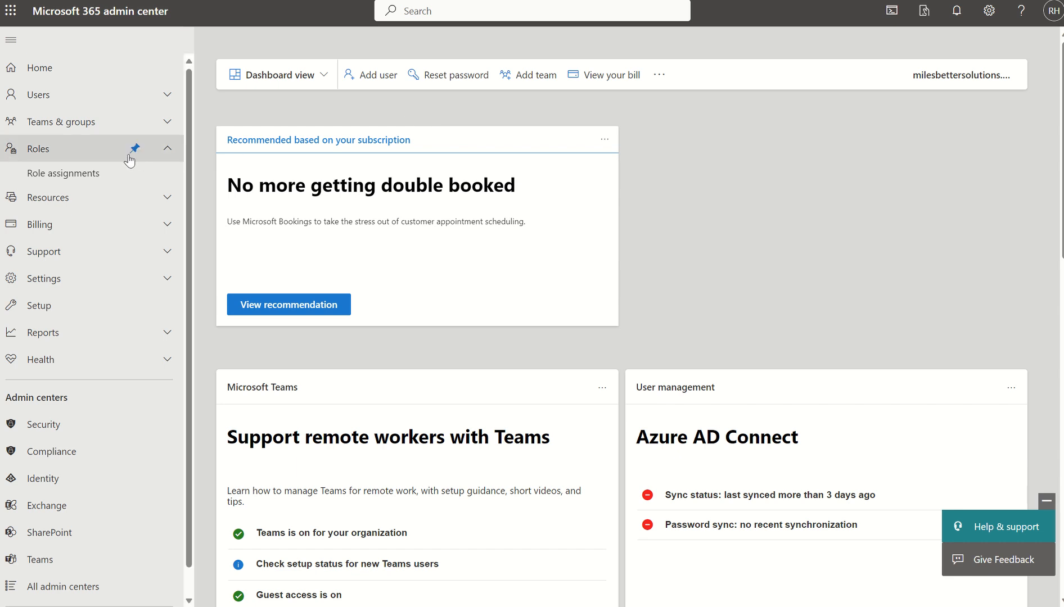
- Search the role assignments for "sharepoint" and check which users are assigned the SharePoint Administrator role
left_click(83, 174)
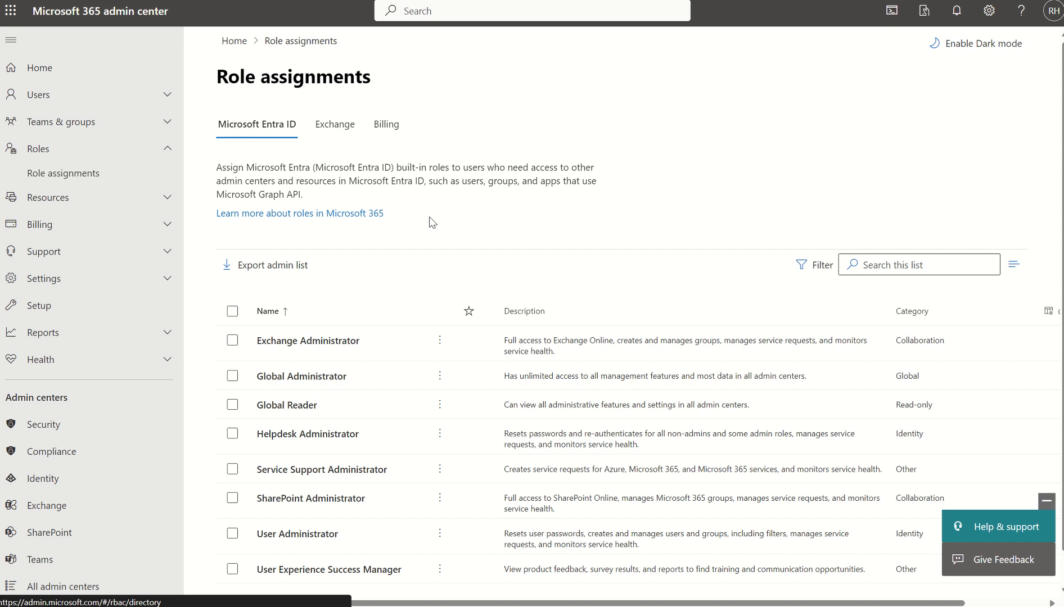
left_click(876, 264)
type("sharepoint")
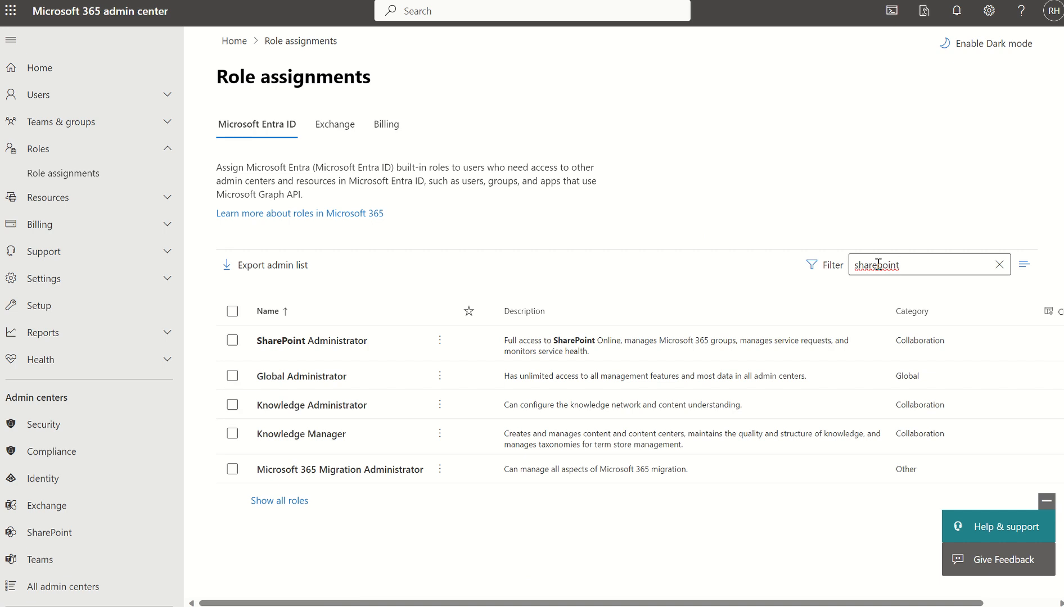
left_click(353, 347)
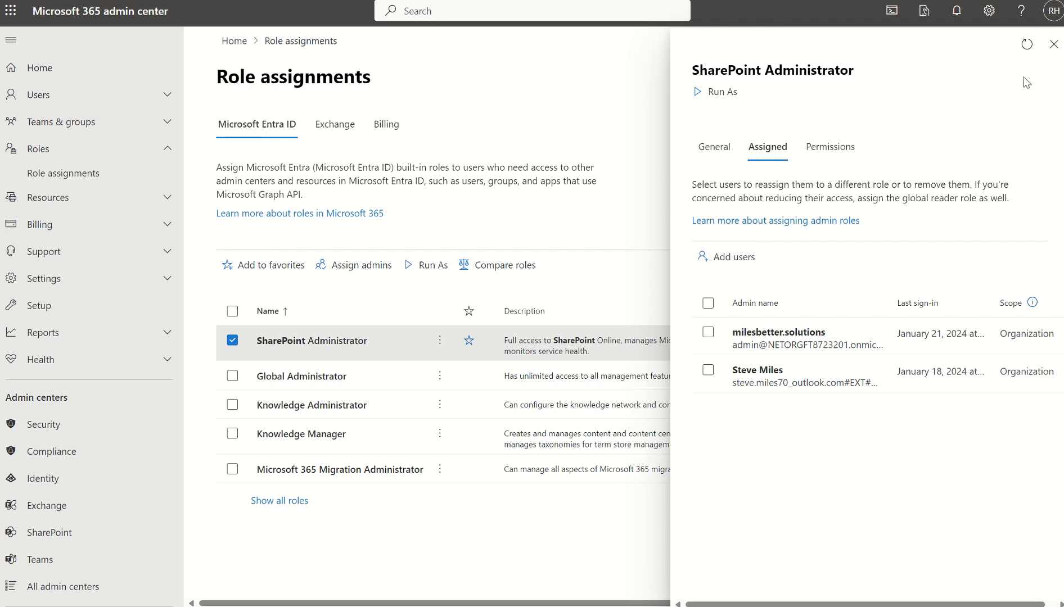
left_click(1050, 56)
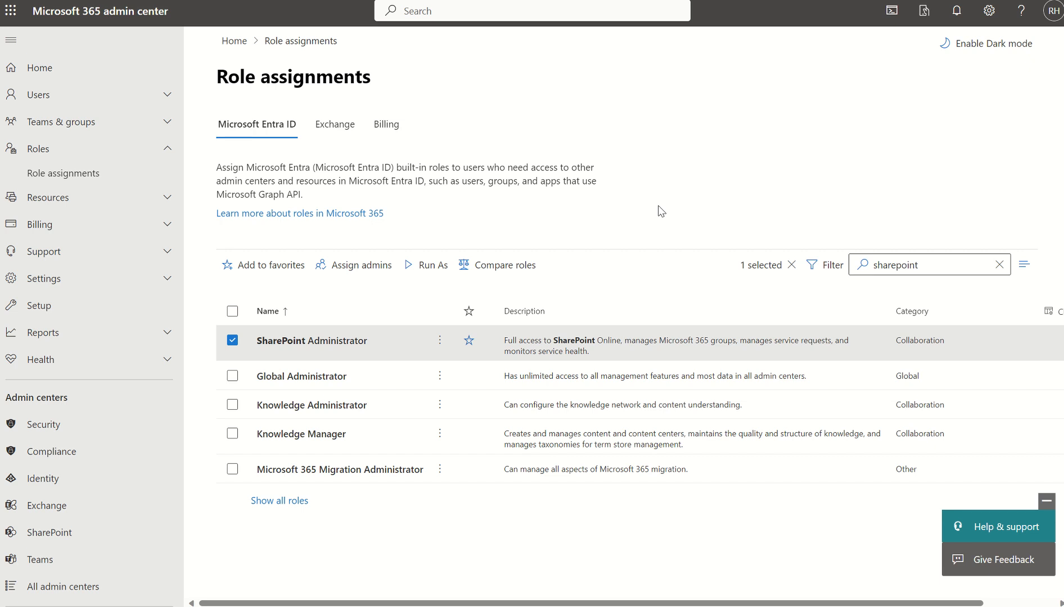
- Open the Use content AI with Microsoft Syntex setup page and view its billing settings
left_click(38, 314)
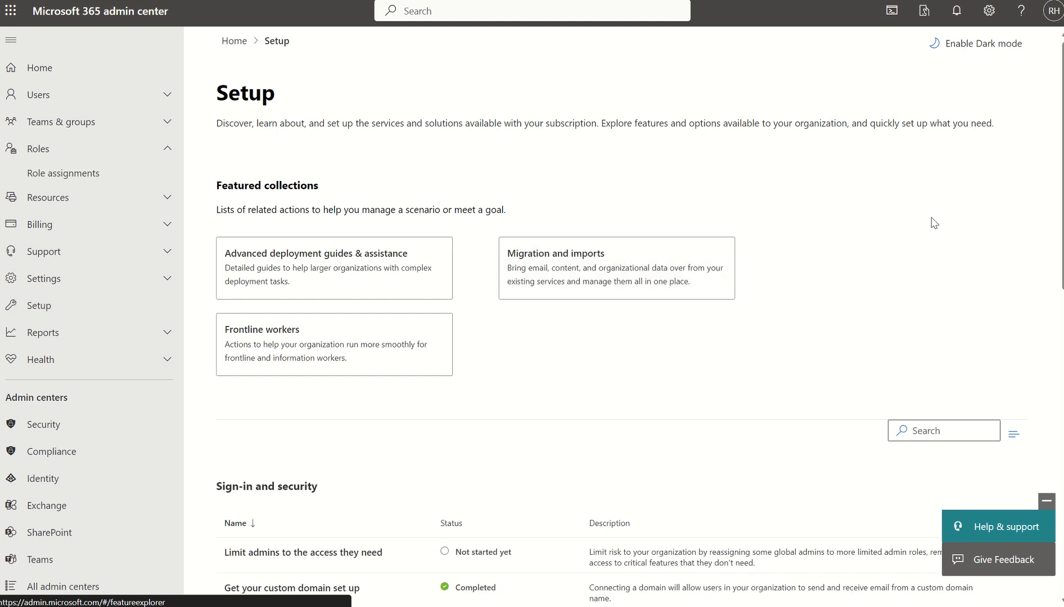
scroll(1061, 237, "down", 7)
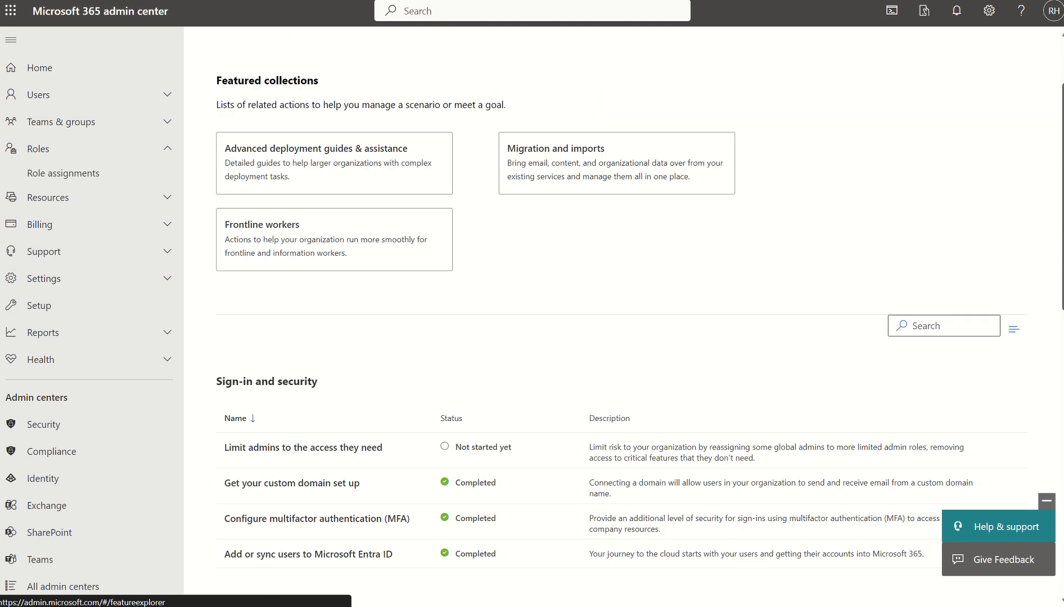
scroll(1061, 237, "down", 4)
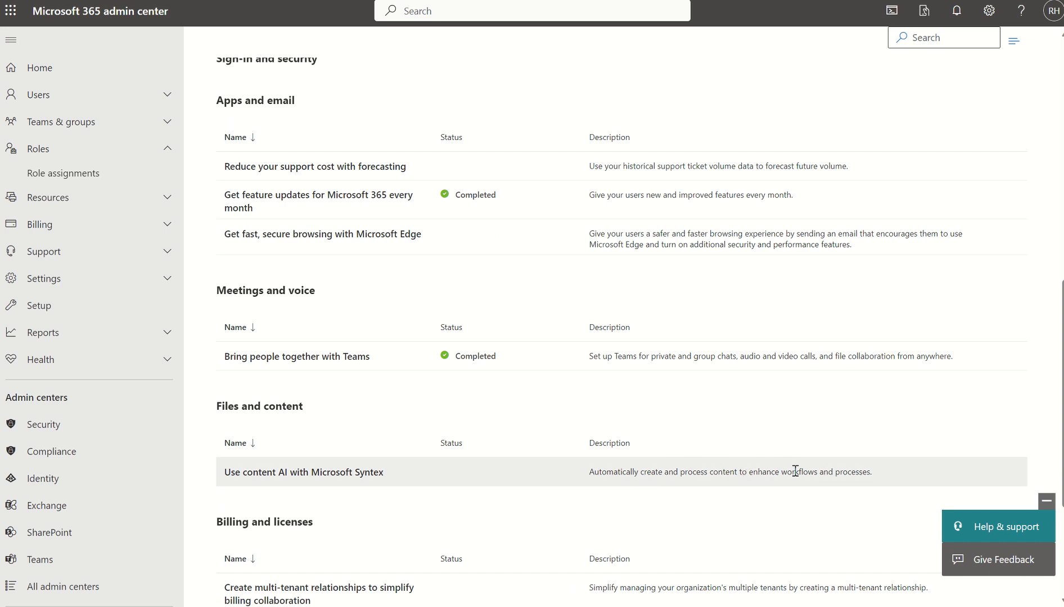
left_click(362, 474)
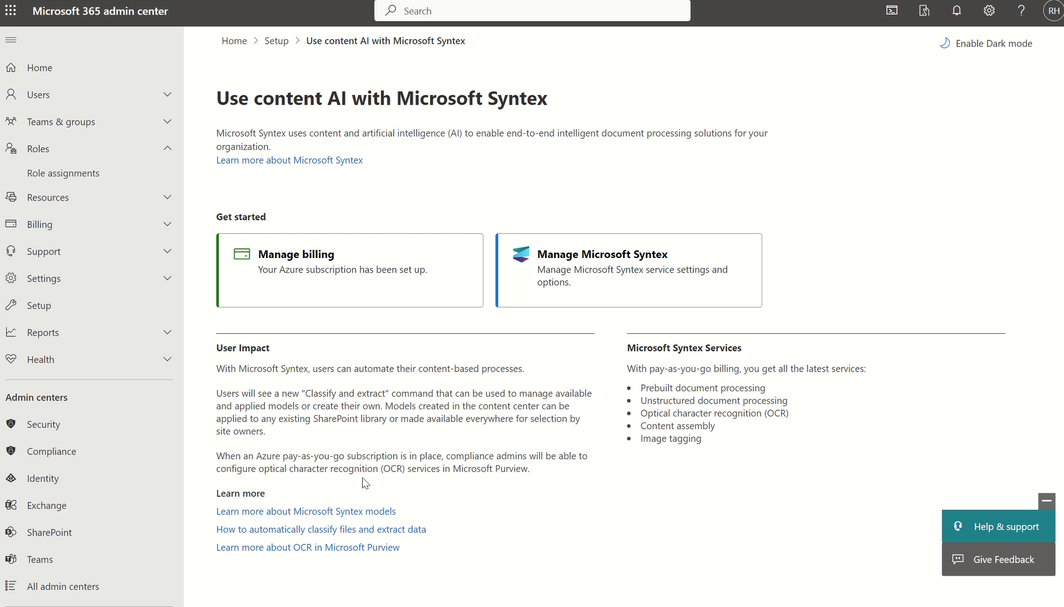
left_click(298, 259)
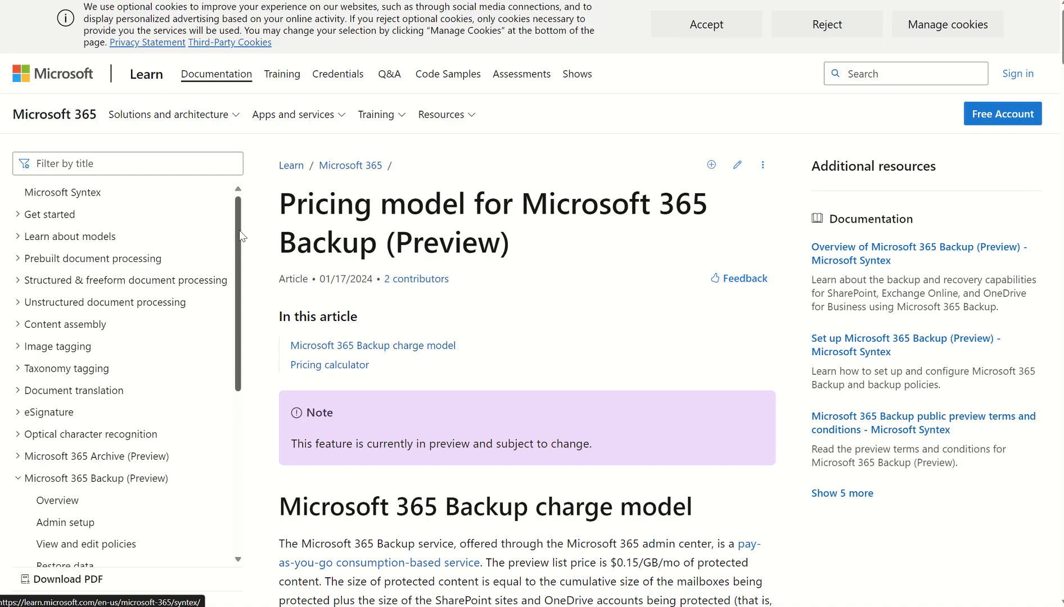
- Read the Microsoft 365 Backup pricing article, covering the pricing calculator and the usage reports that feed it
scroll(240, 241, "down", 2)
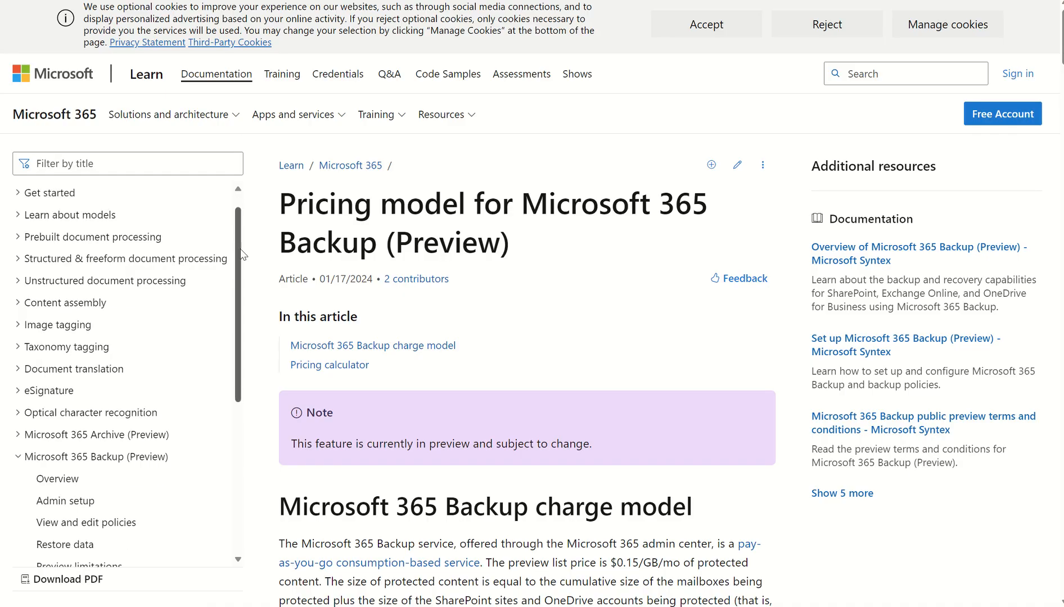
scroll(241, 258, "down", 3)
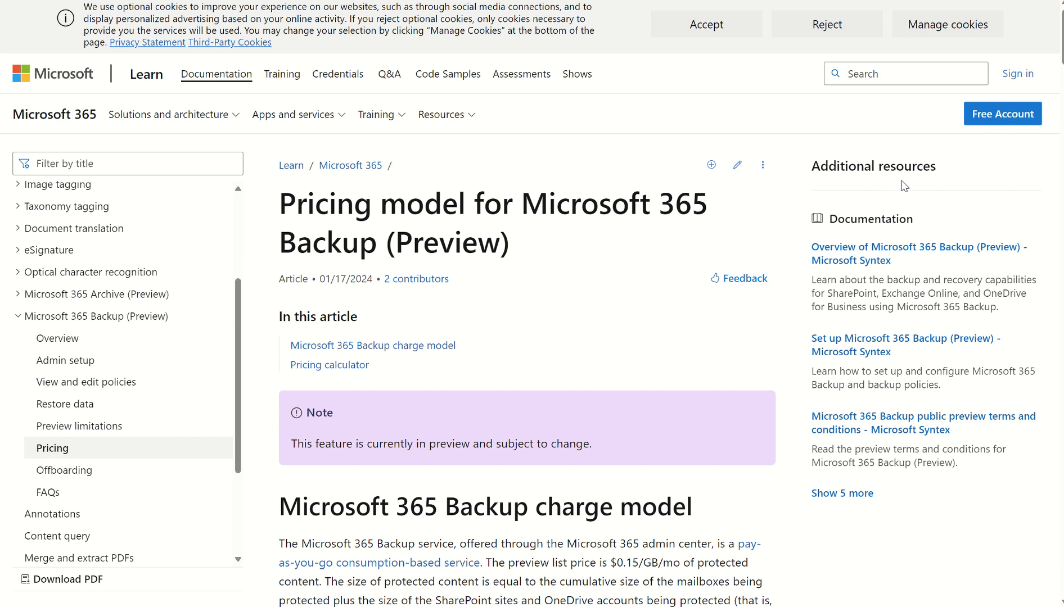
left_click_drag(1062, 55, 1063, 167)
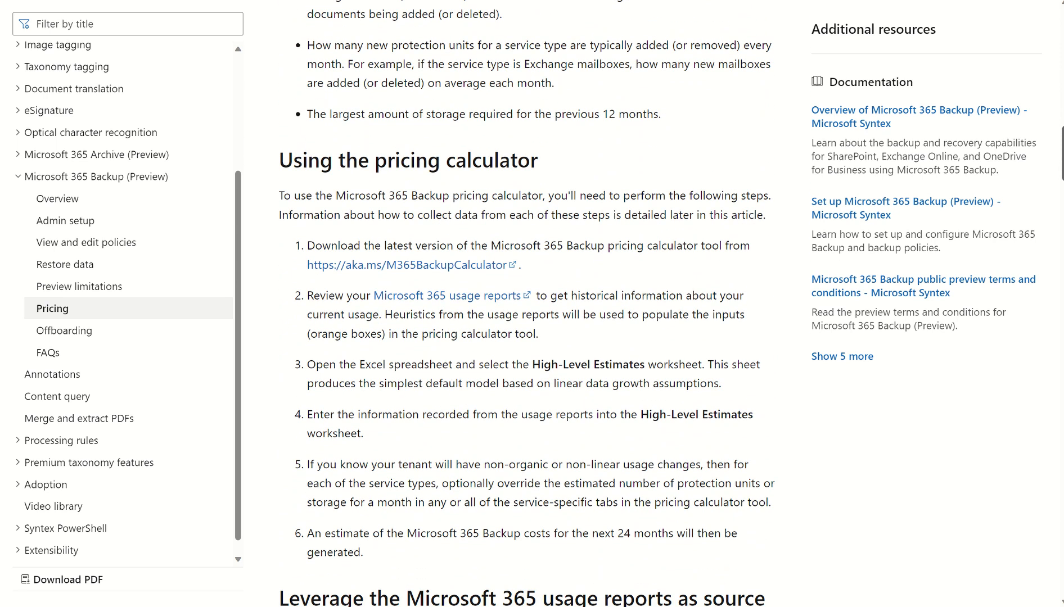
left_click_drag(1062, 167, 1063, 214)
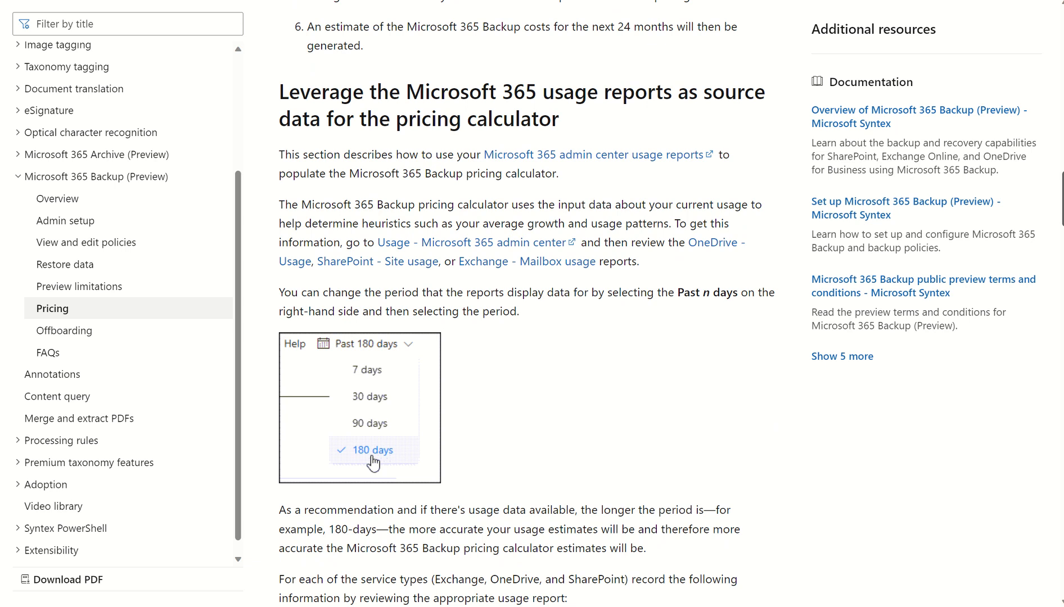
scroll(527, 304, "down", 6)
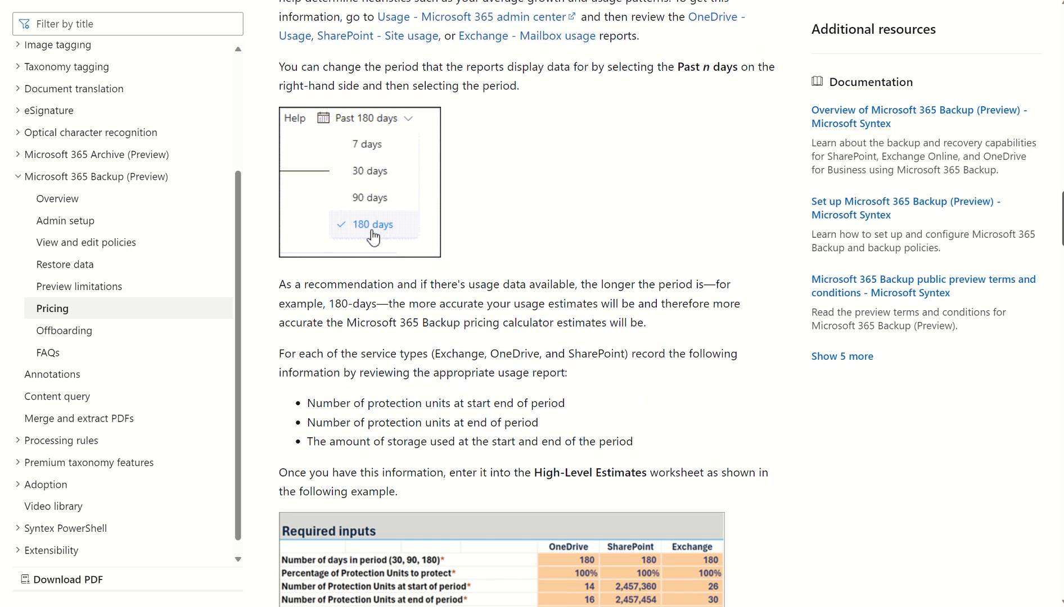
scroll(516, 347, "down", 1)
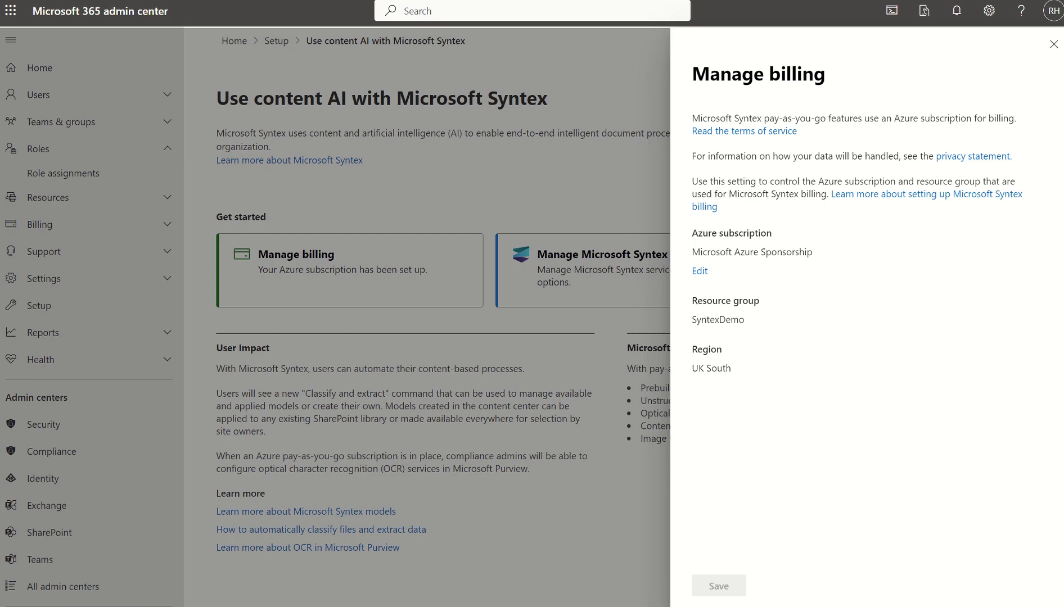
- Close the billing settings and go to Microsoft 365 Backup through the Backup service in the Microsoft Syntex settings
left_click(1049, 52)
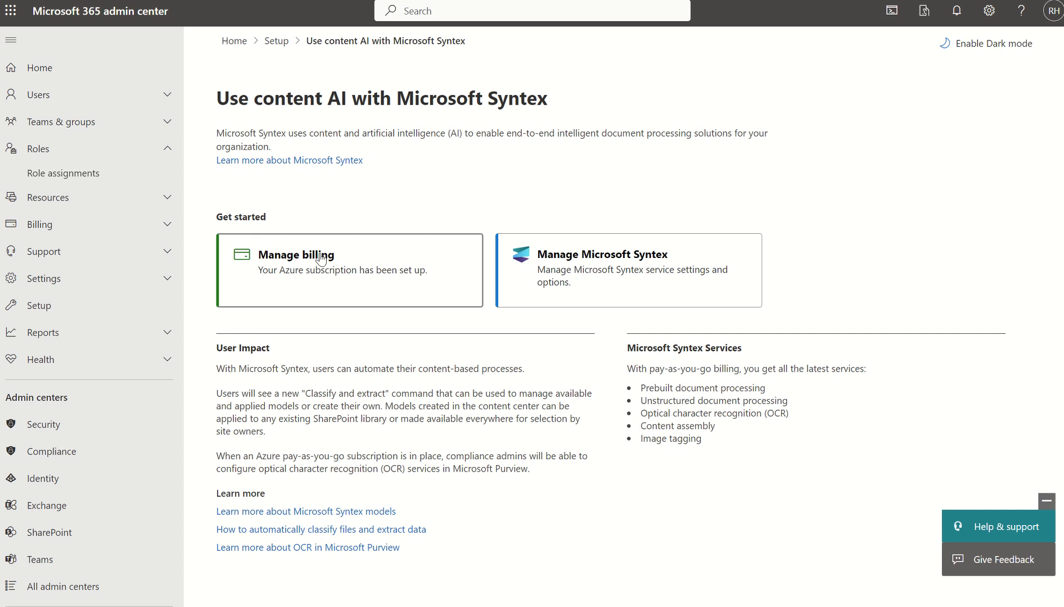
left_click(551, 257)
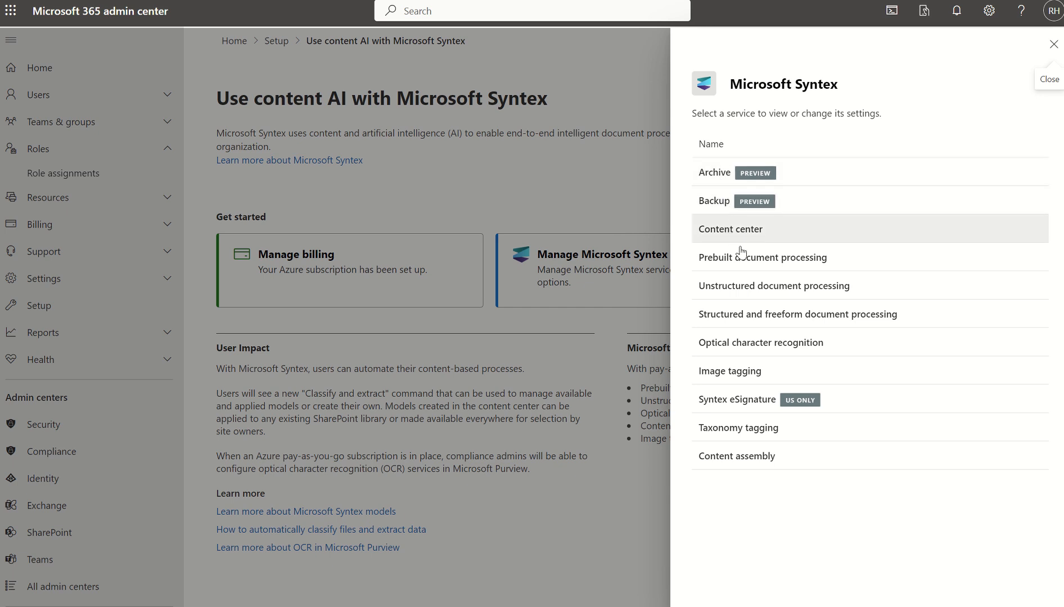
left_click(714, 200)
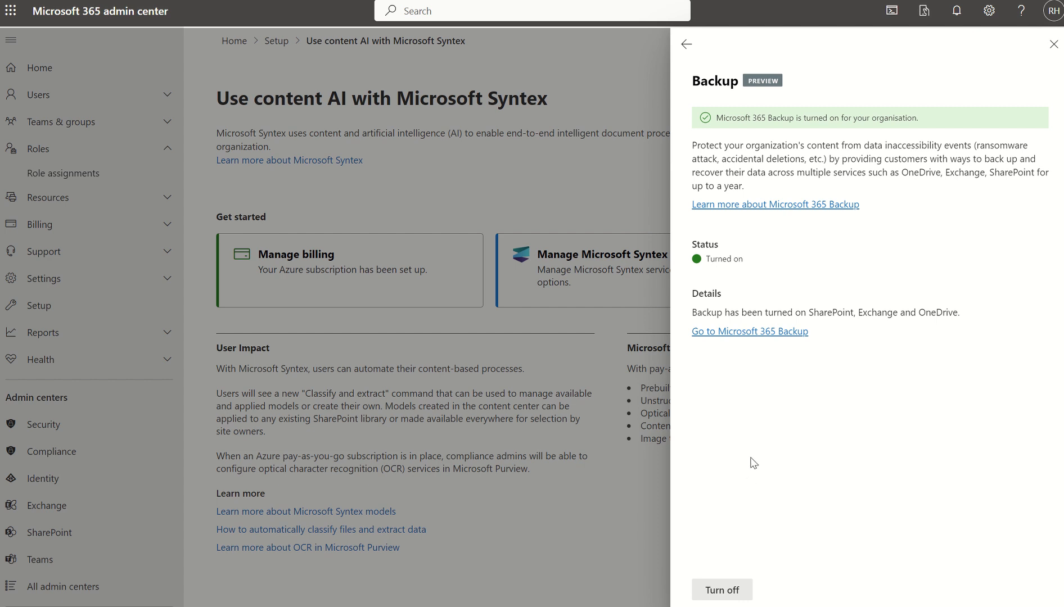
left_click(731, 333)
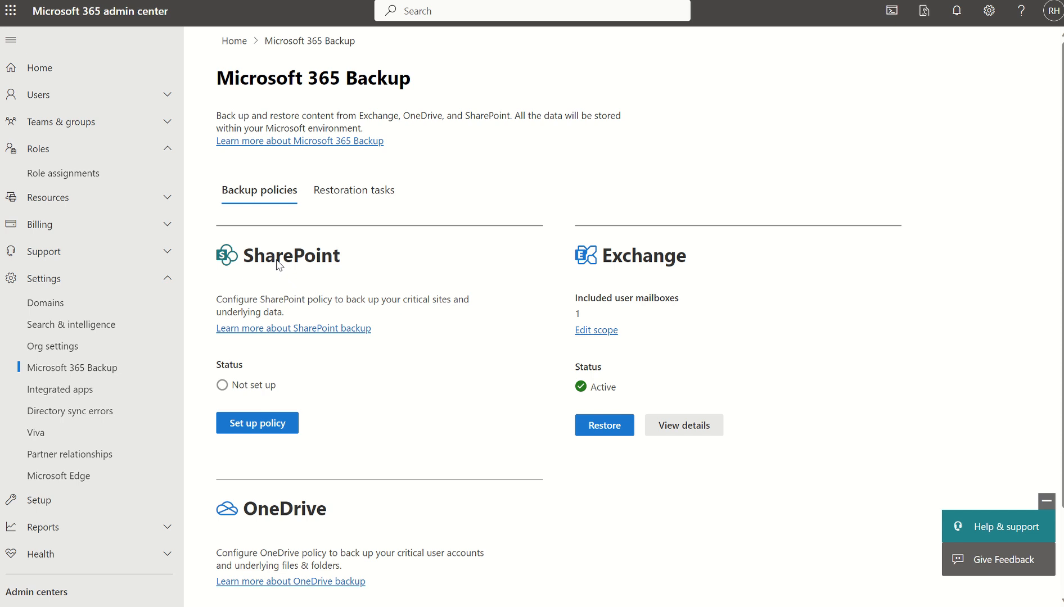
- Start a SharePoint backup policy and view the sites available for its protection scope without adding any
left_click(268, 423)
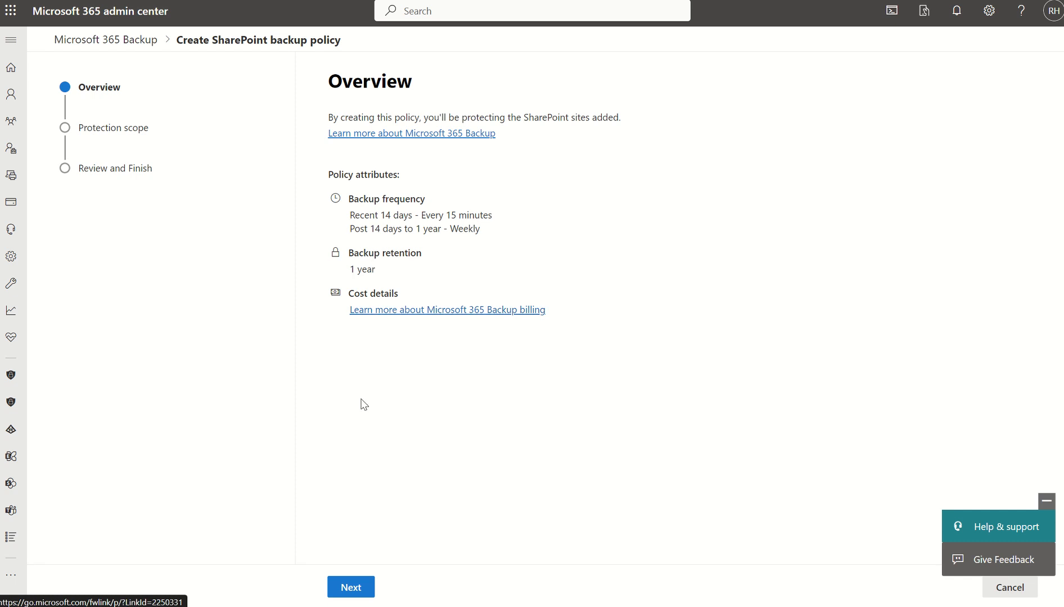
left_click(351, 587)
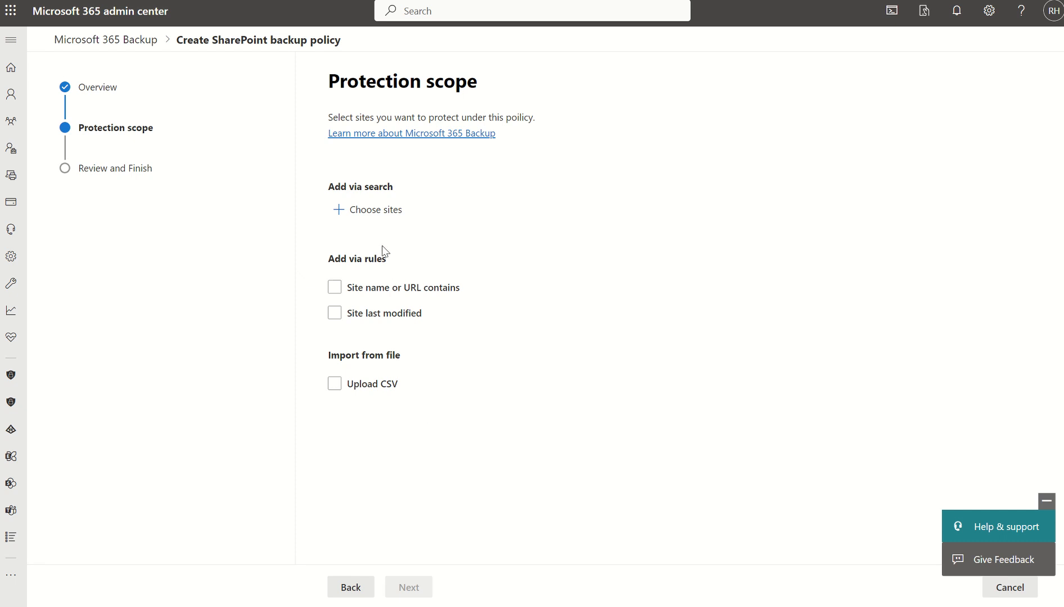
left_click(360, 210)
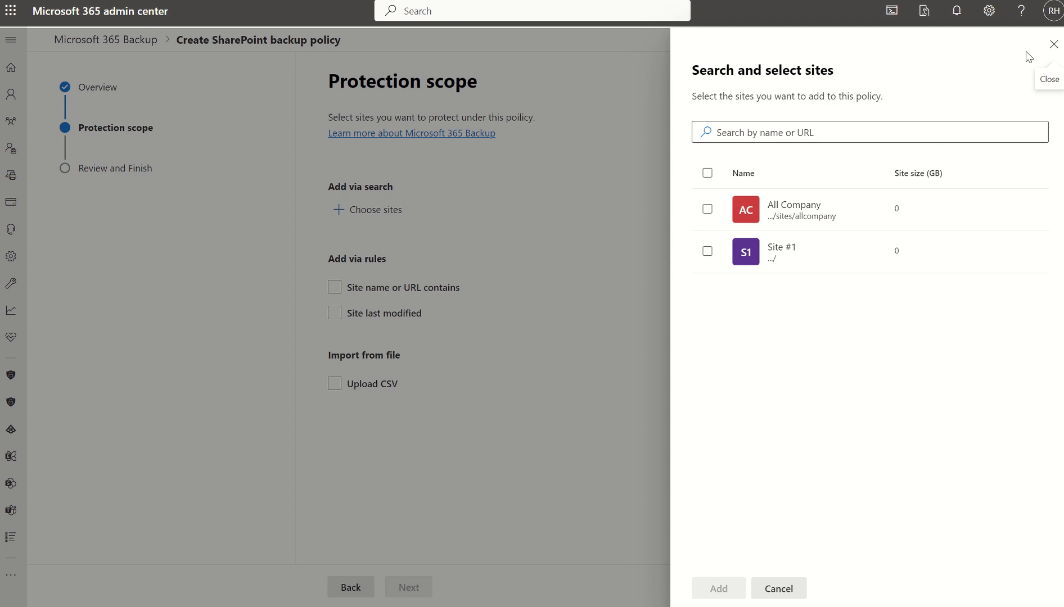
left_click(1052, 44)
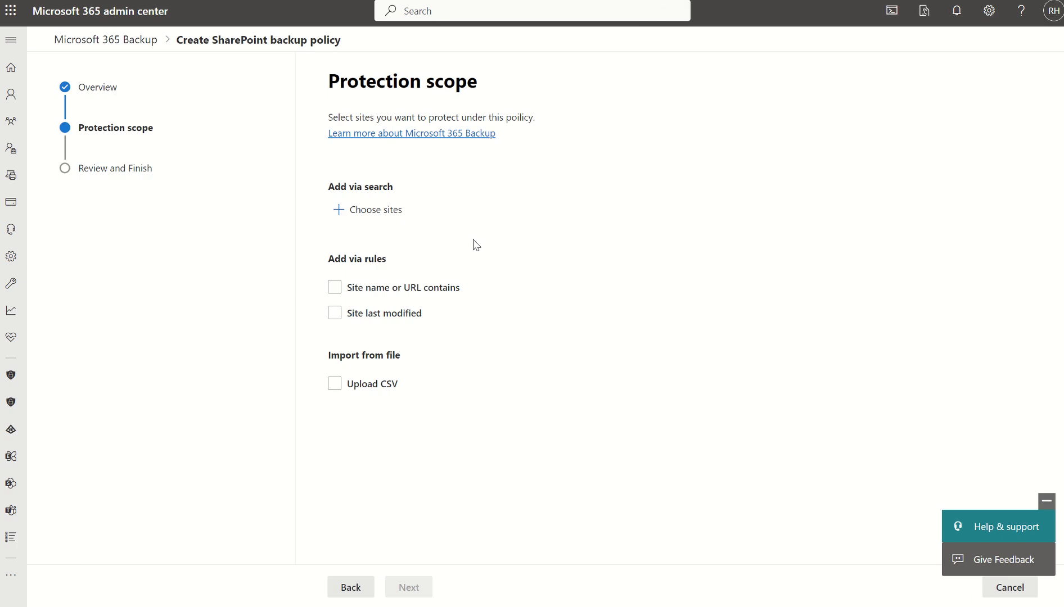
- Examine the site name or URL, last modified and CSV upload scope options, and leave the SharePoint policy setup with none selected
left_click(335, 287)
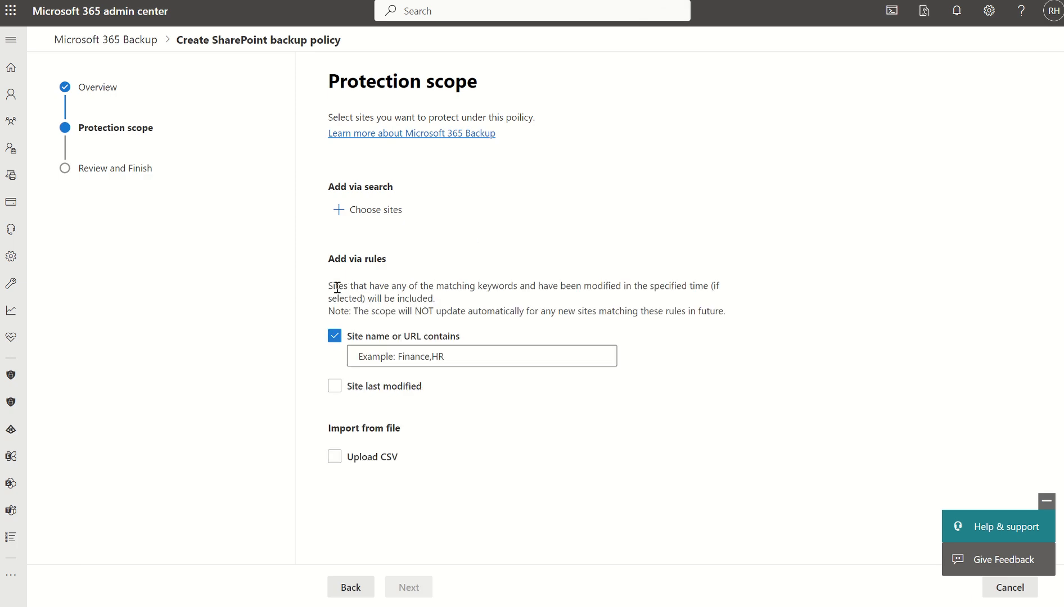
left_click(335, 340)
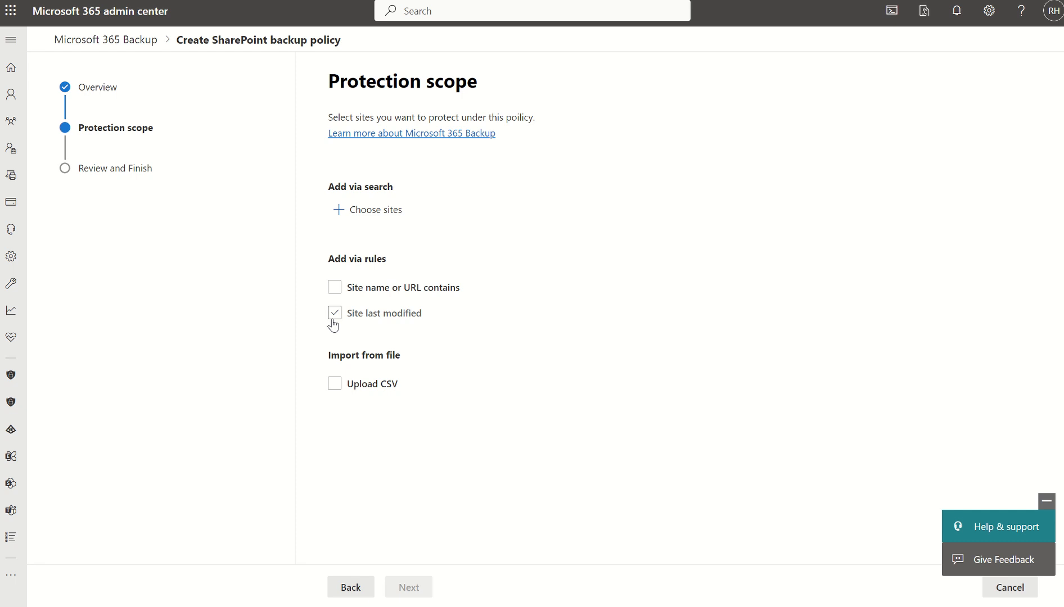
left_click(333, 311)
left_click(369, 381)
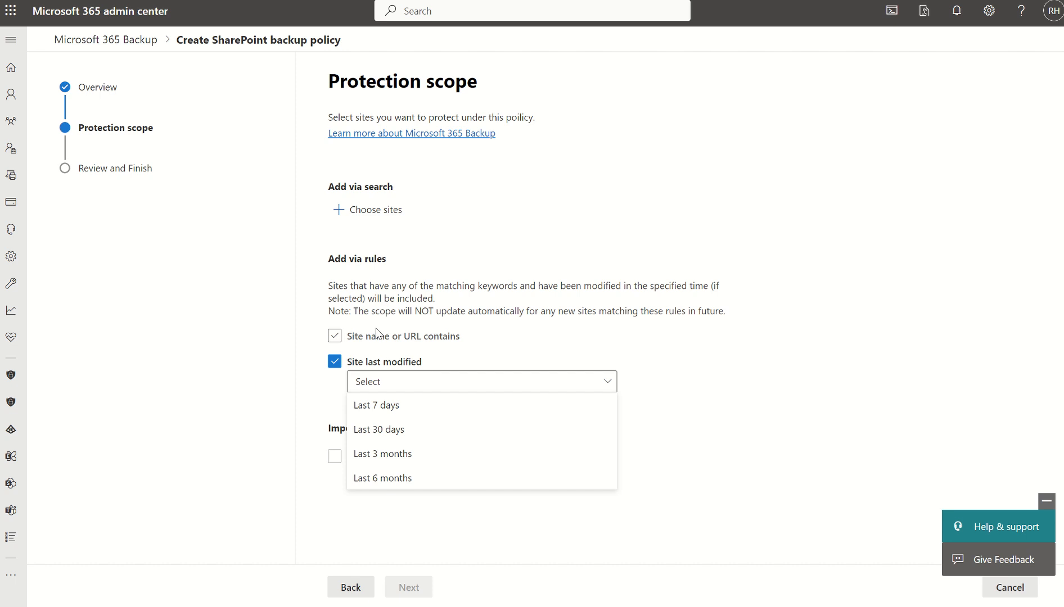
left_click(339, 366)
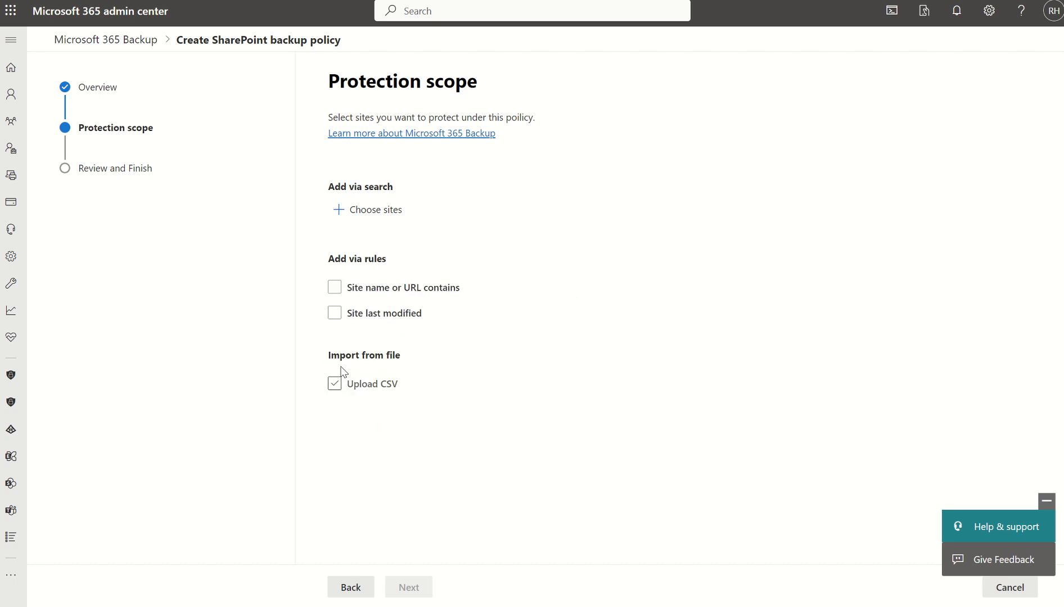
left_click(339, 385)
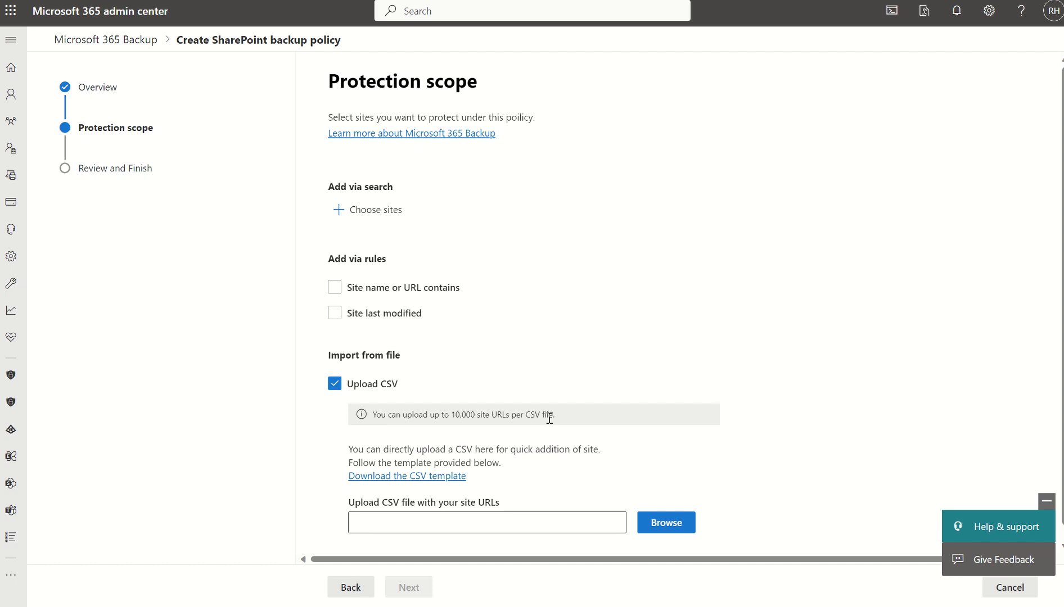
left_click(335, 384)
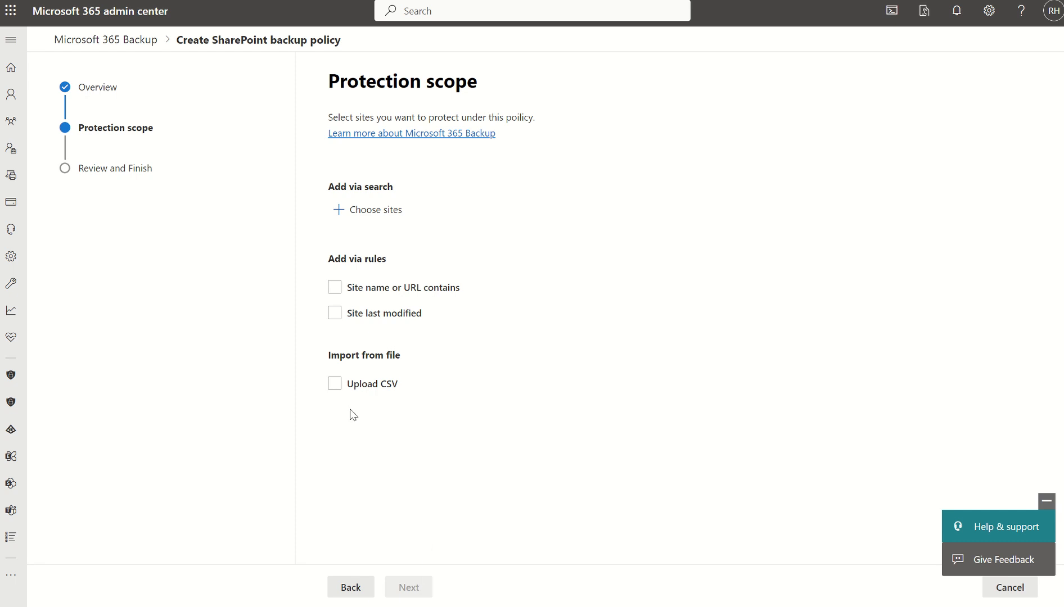
left_click(132, 46)
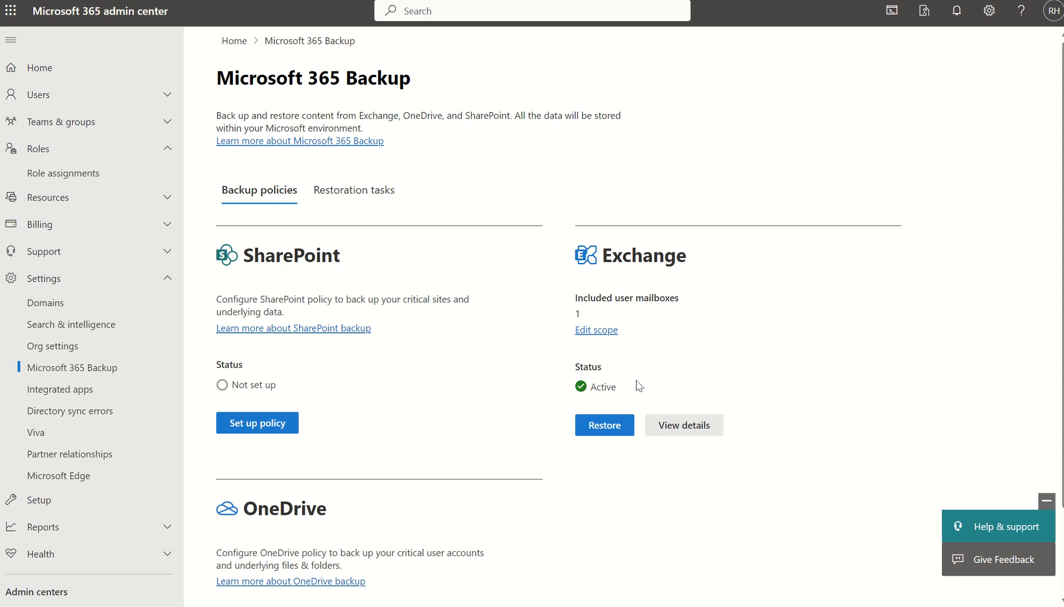
- Review the included user mailboxes and policy details of the Exchange mailboxes backup policy
left_click(596, 332)
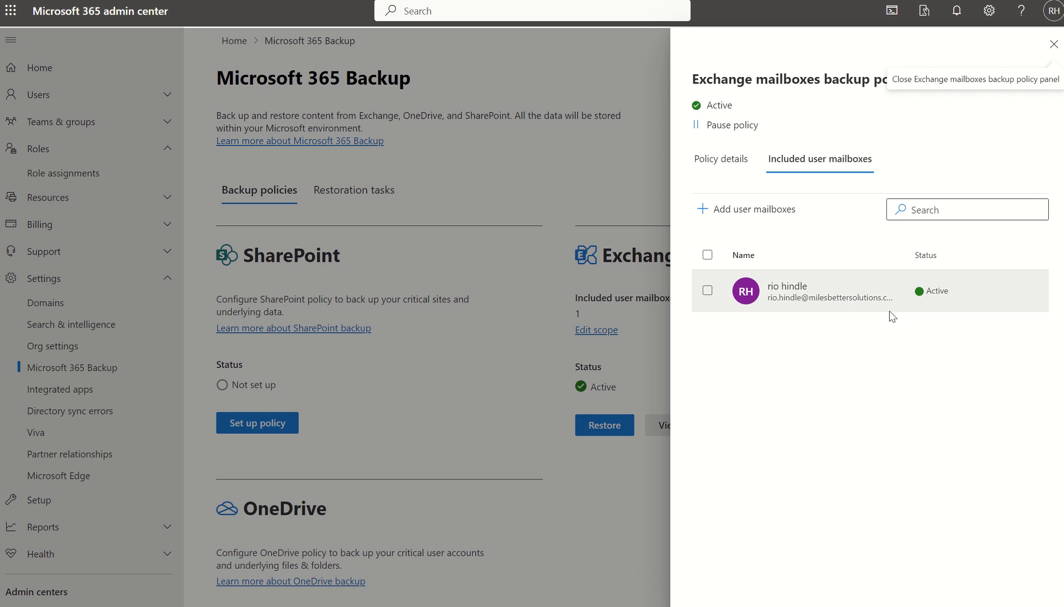
left_click(717, 163)
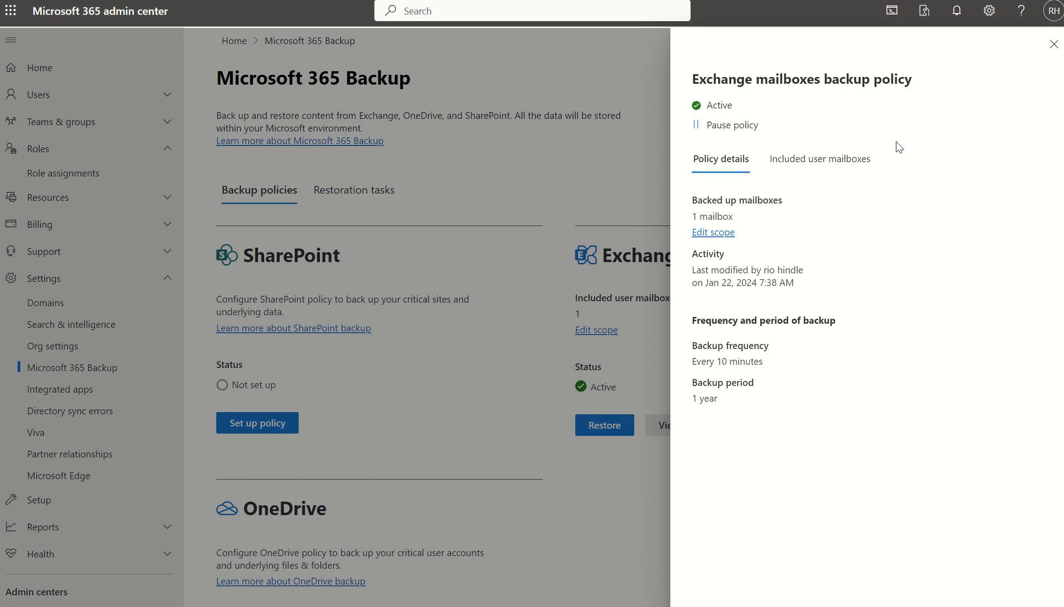
left_click(810, 162)
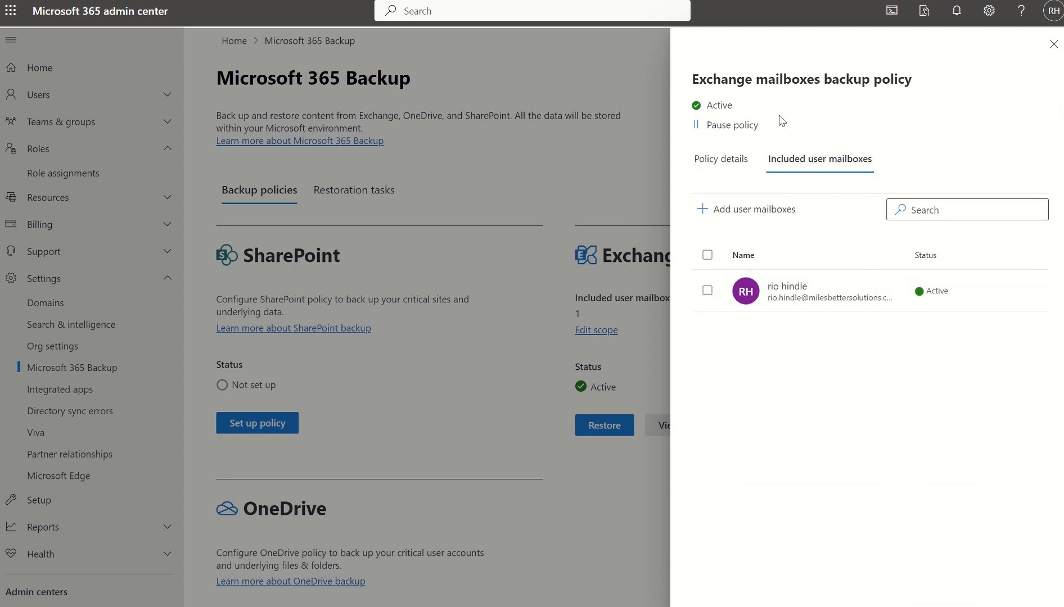
left_click(1053, 44)
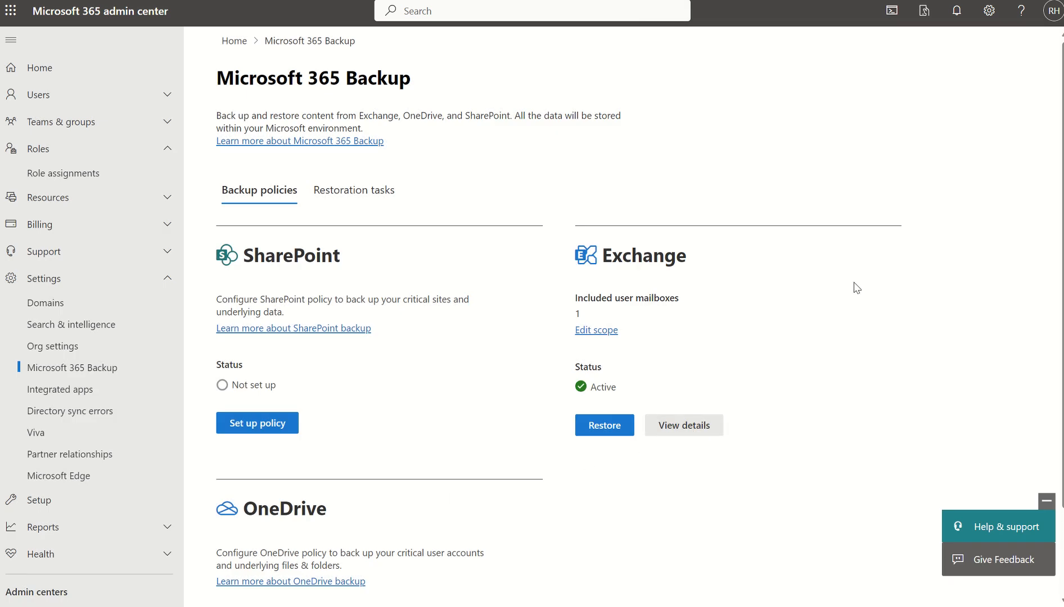
scroll(659, 410, "down", 2)
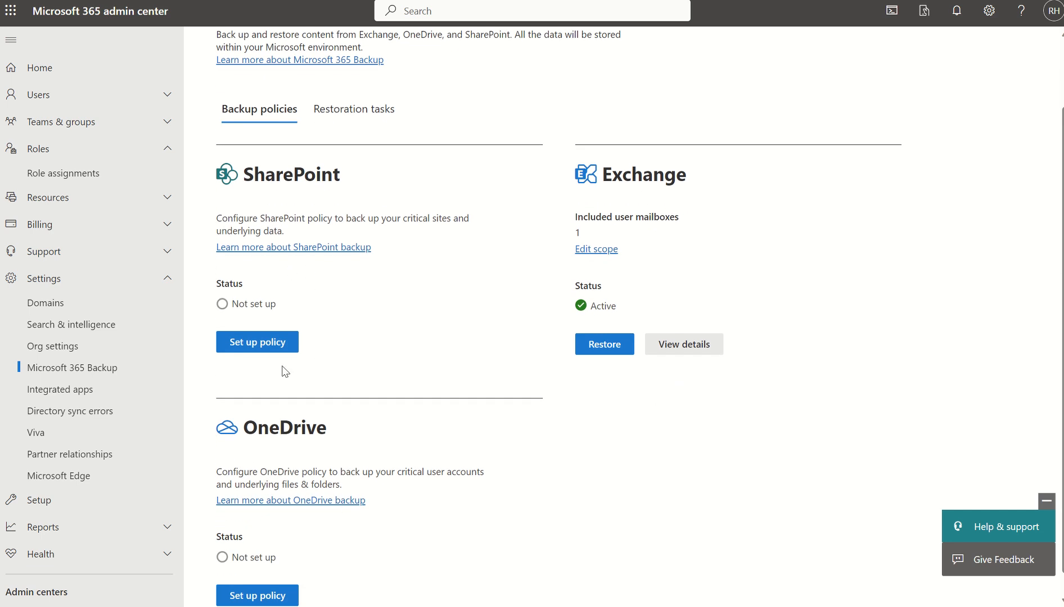
- Start a OneDrive backup policy and view the accounts available for its protection scope without adding any
left_click(266, 595)
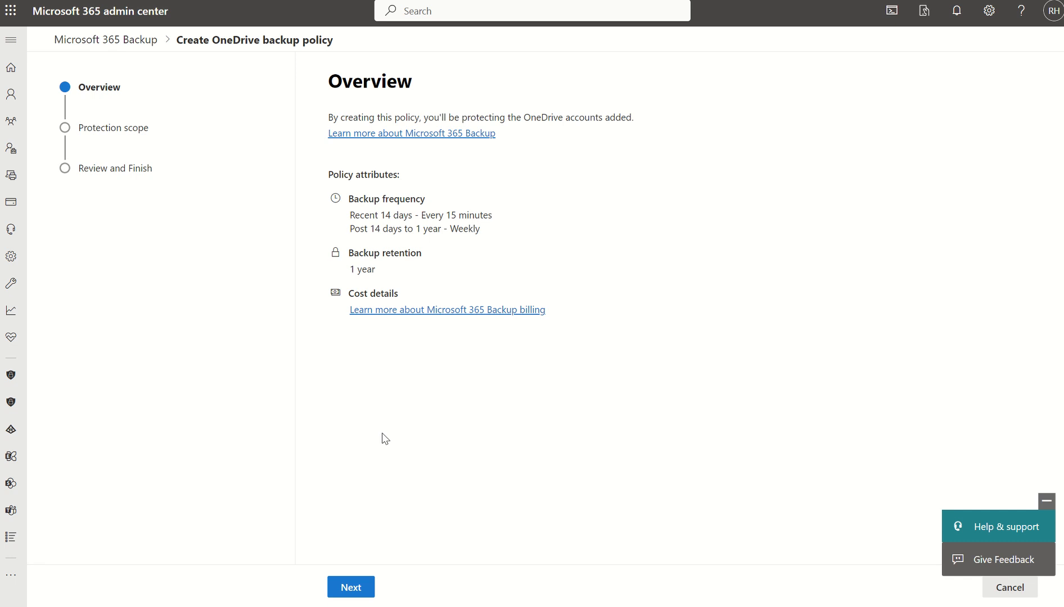
left_click(351, 587)
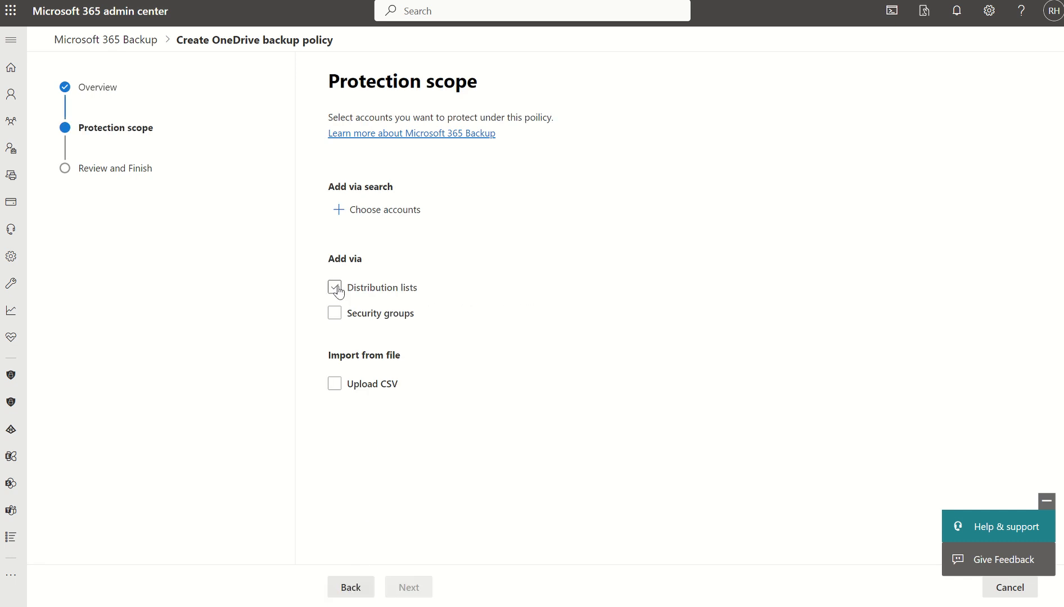
left_click(378, 214)
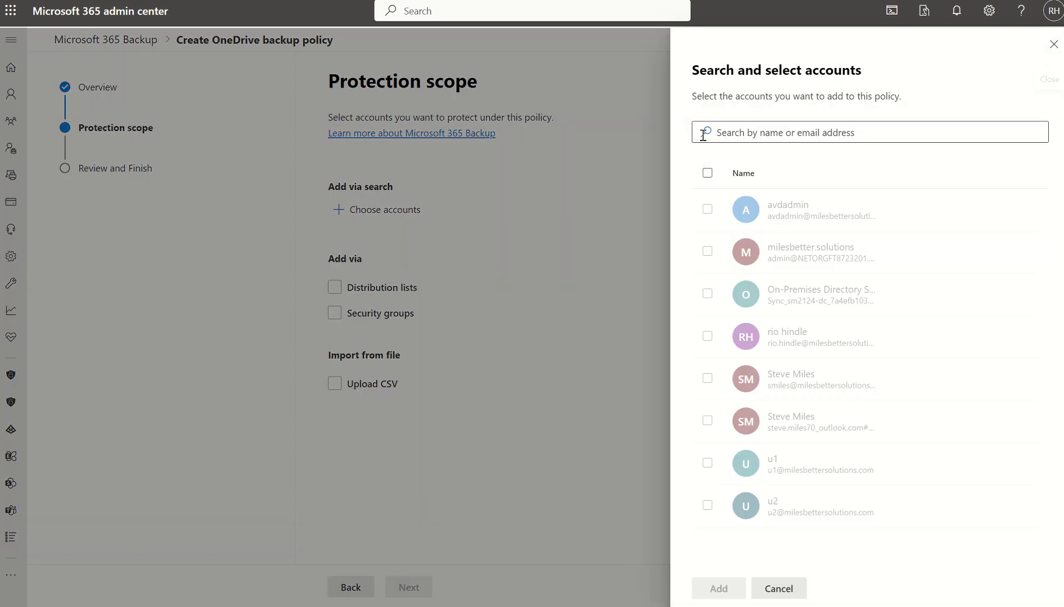
left_click(1054, 44)
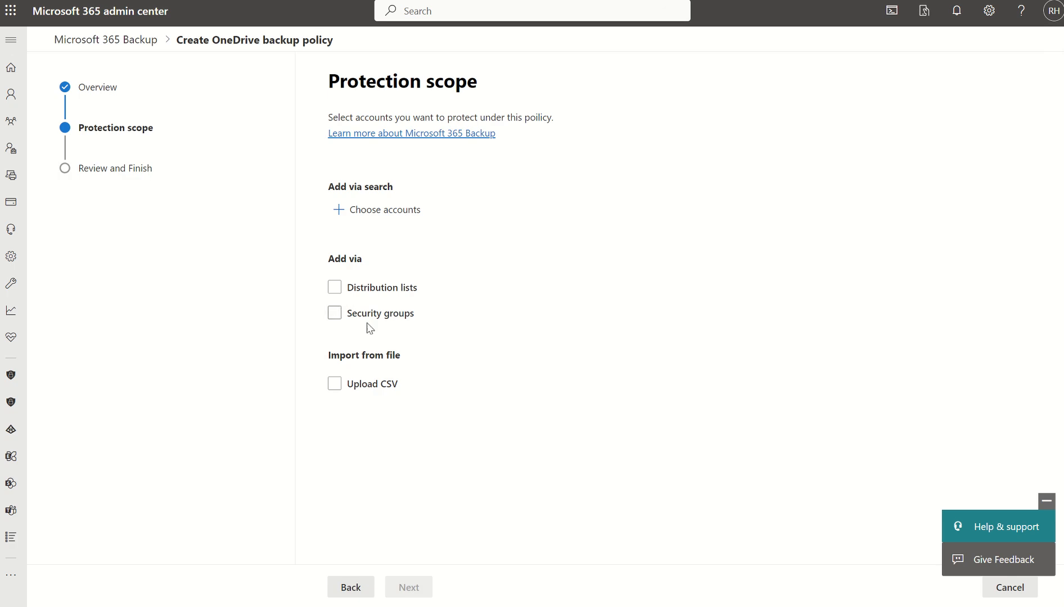
- Examine the distribution list, security group and CSV upload scope options, and leave the OneDrive policy setup without creating it
left_click(363, 293)
left_click(360, 589)
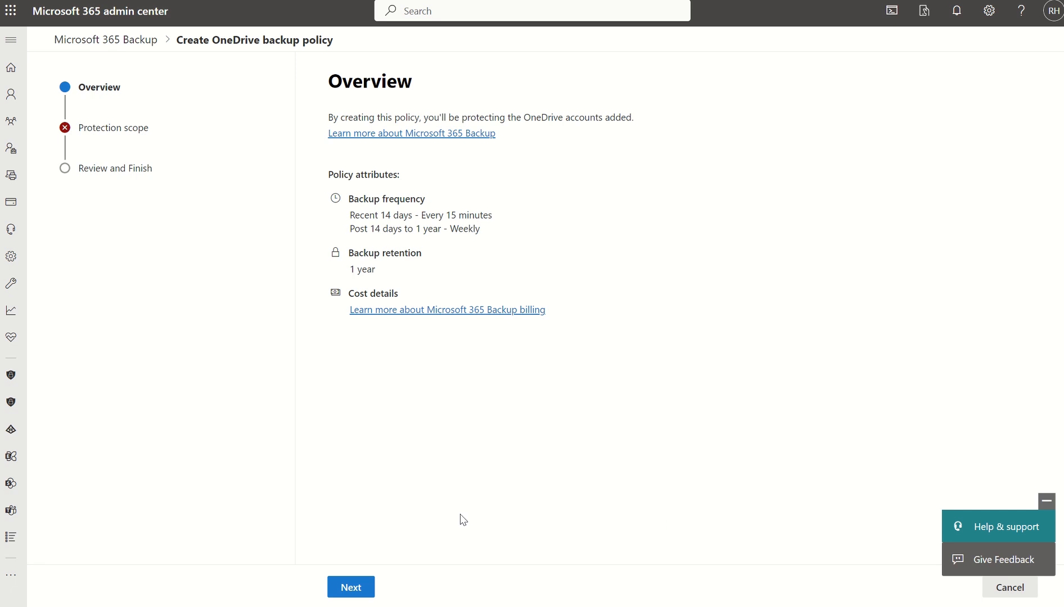
left_click(1000, 591)
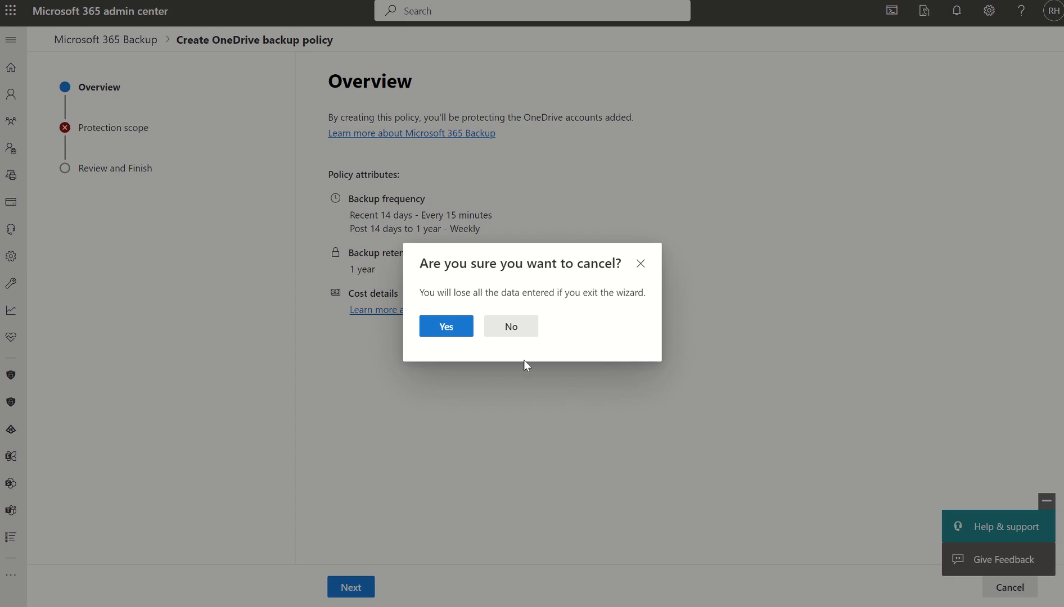
left_click(449, 326)
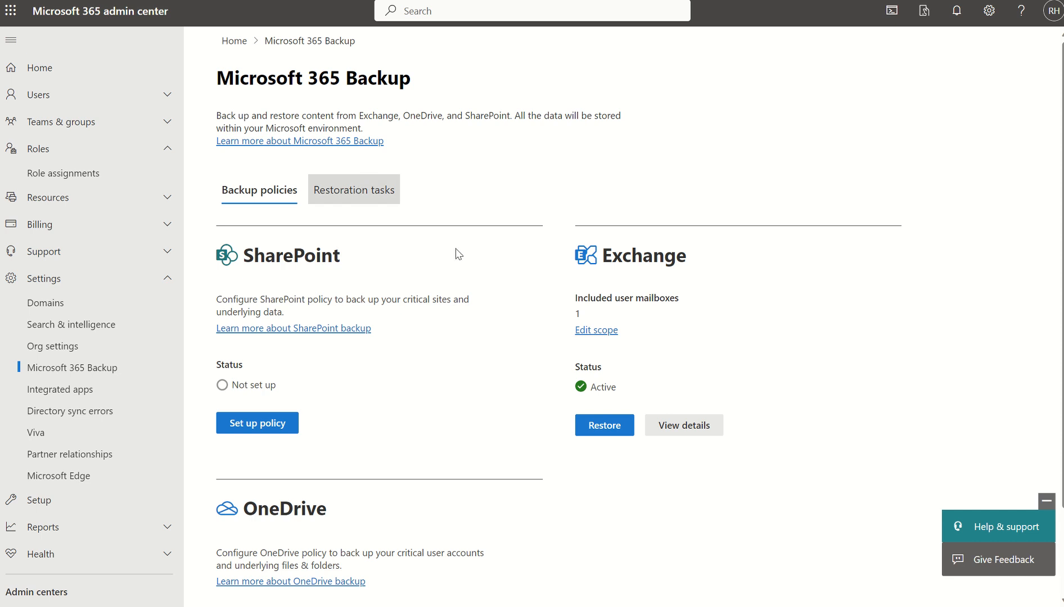
- Start a restore of Exchange mailbox content, find the user's mailbox by first name, add it and continue to the content scope
left_click(617, 430)
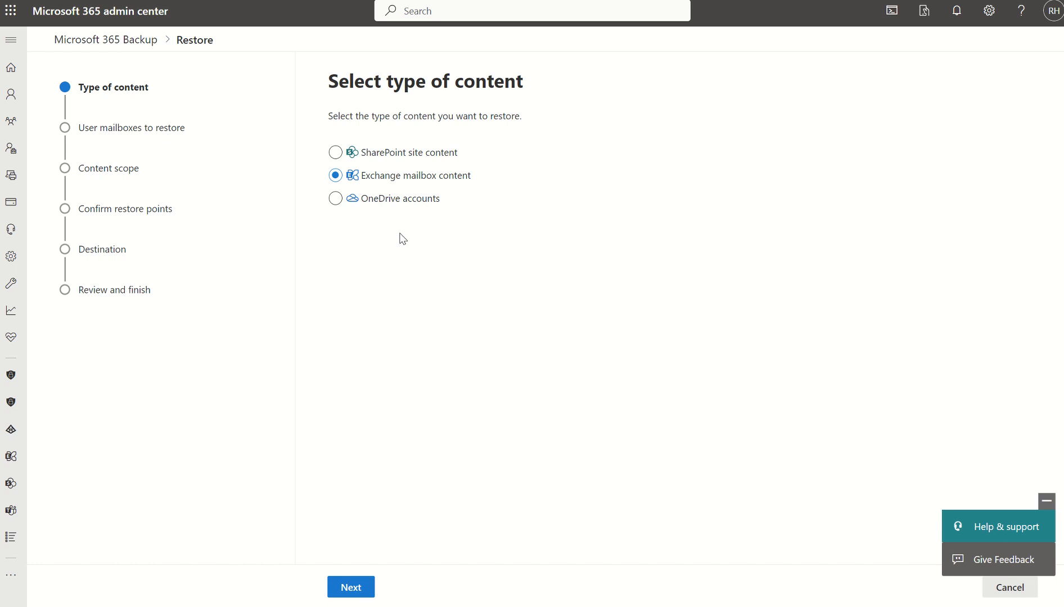
left_click(344, 587)
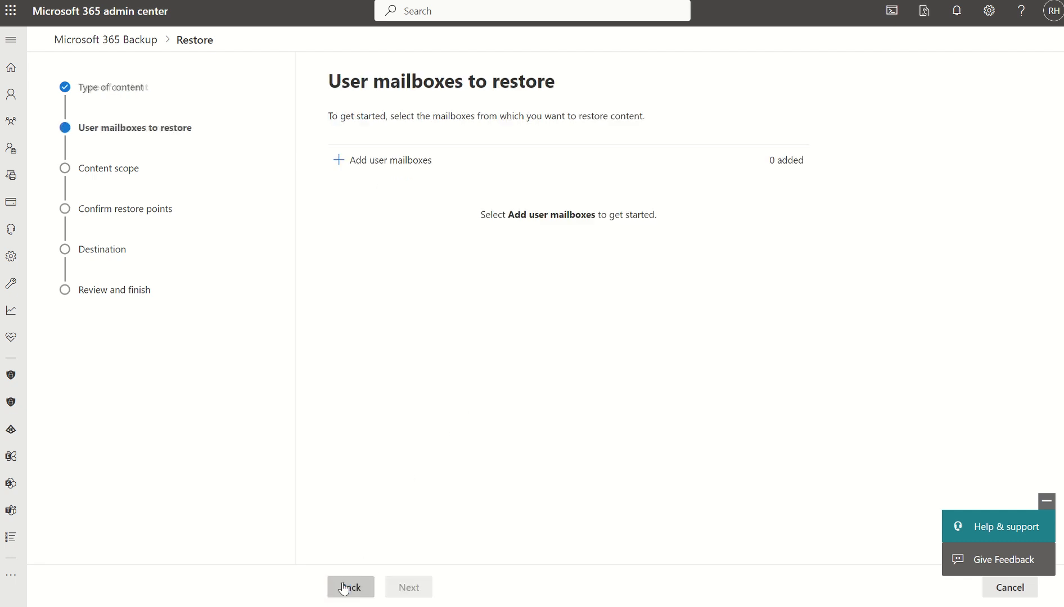
left_click(388, 166)
left_click(779, 159)
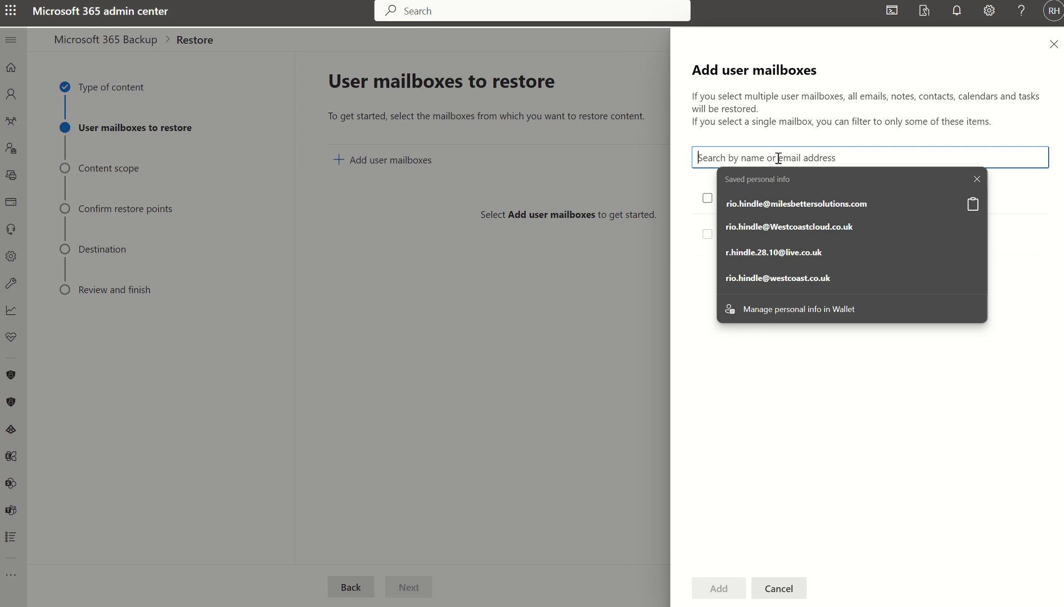
type("rio")
key("Return")
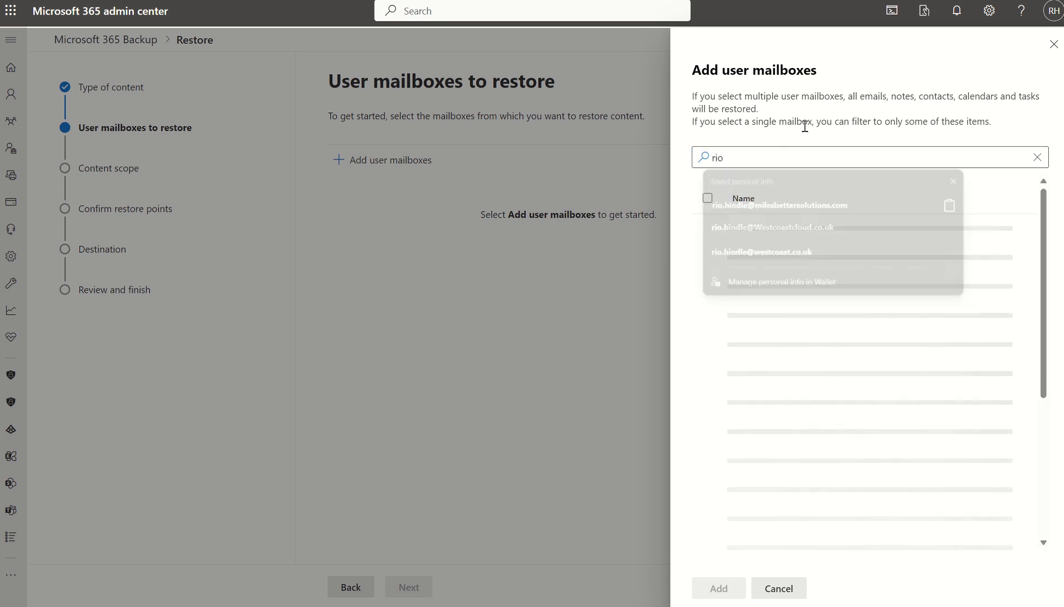
left_click(707, 234)
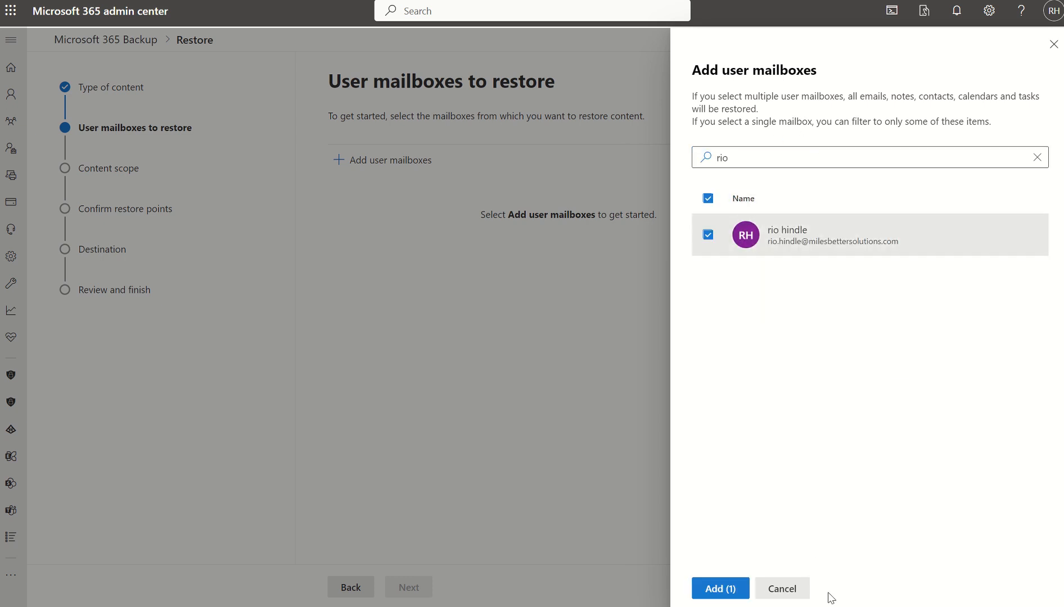
left_click(721, 589)
left_click(404, 591)
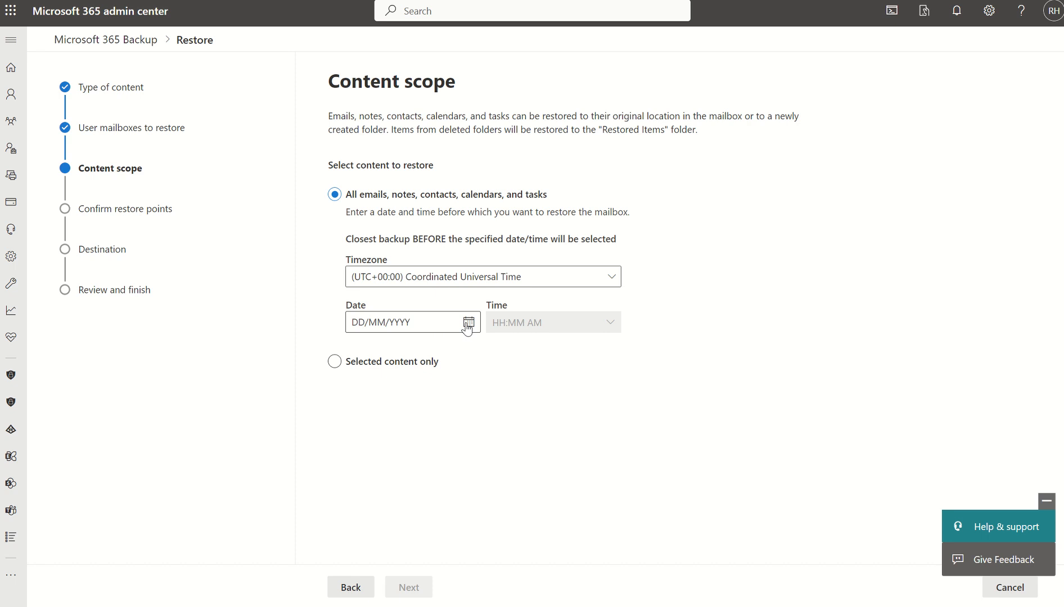
- Set the restore timezone to (UTC+00:00) Dublin, Edinburgh, Lisbon, London and the date to 22/01/2024
left_click(504, 286)
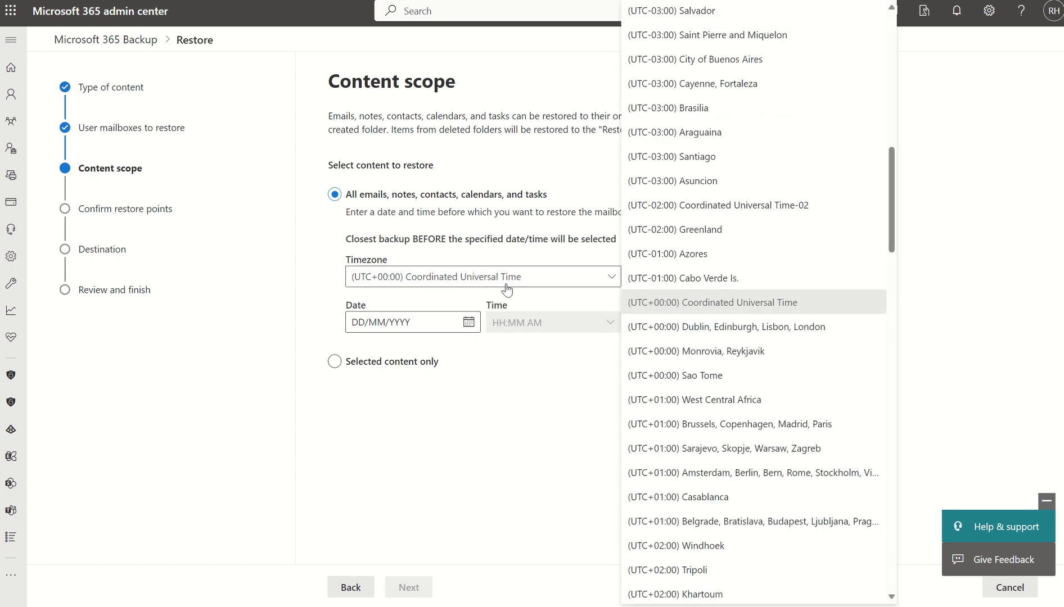
left_click(711, 332)
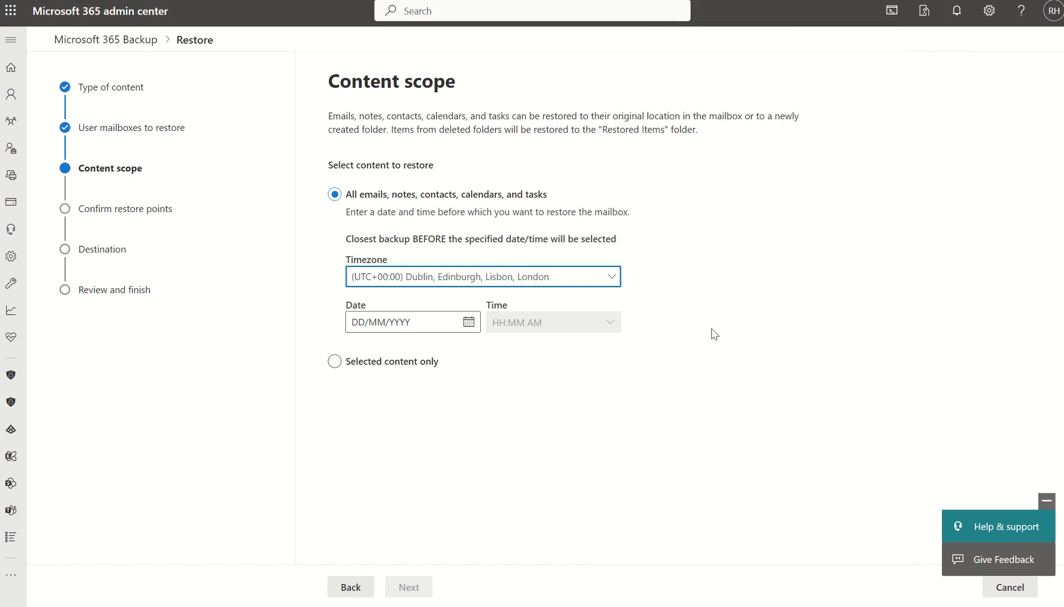
left_click(470, 322)
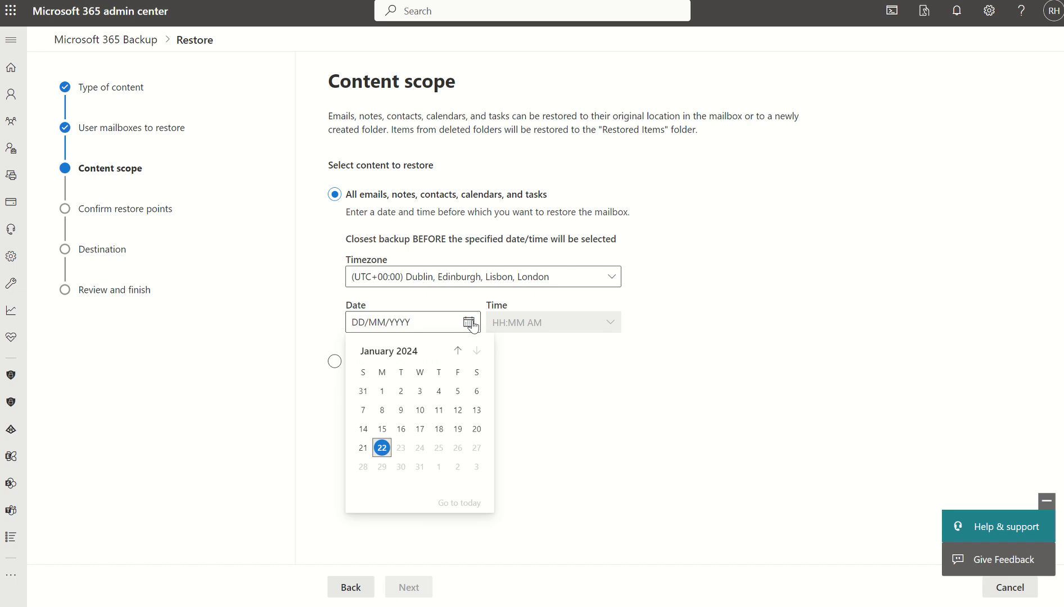
left_click(383, 448)
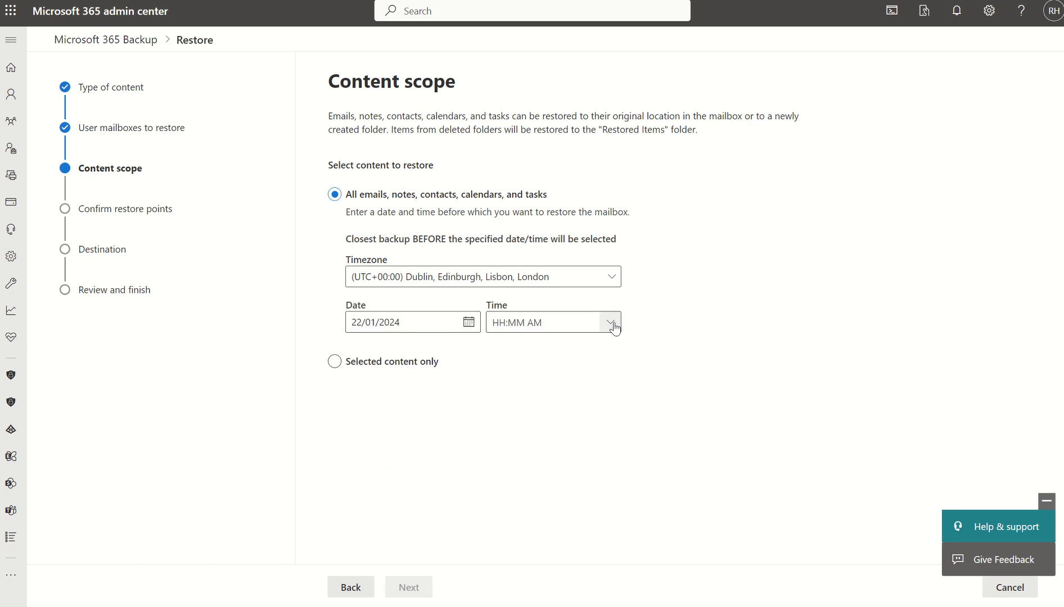
- Switch the content scope to Selected content only and view the filters available for the past 24 hours
left_click(353, 367)
left_click(353, 366)
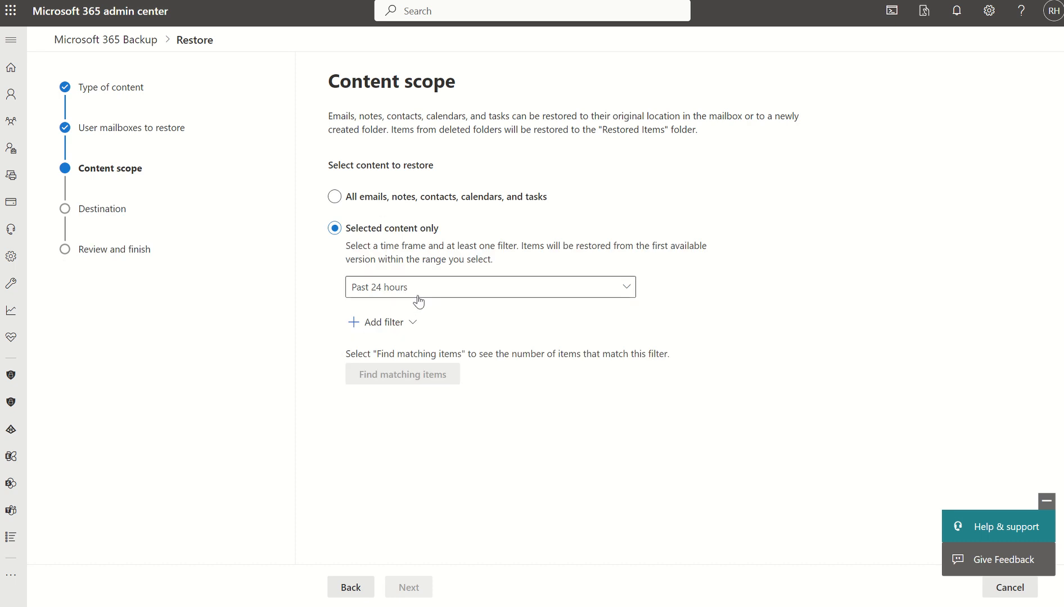
left_click(395, 325)
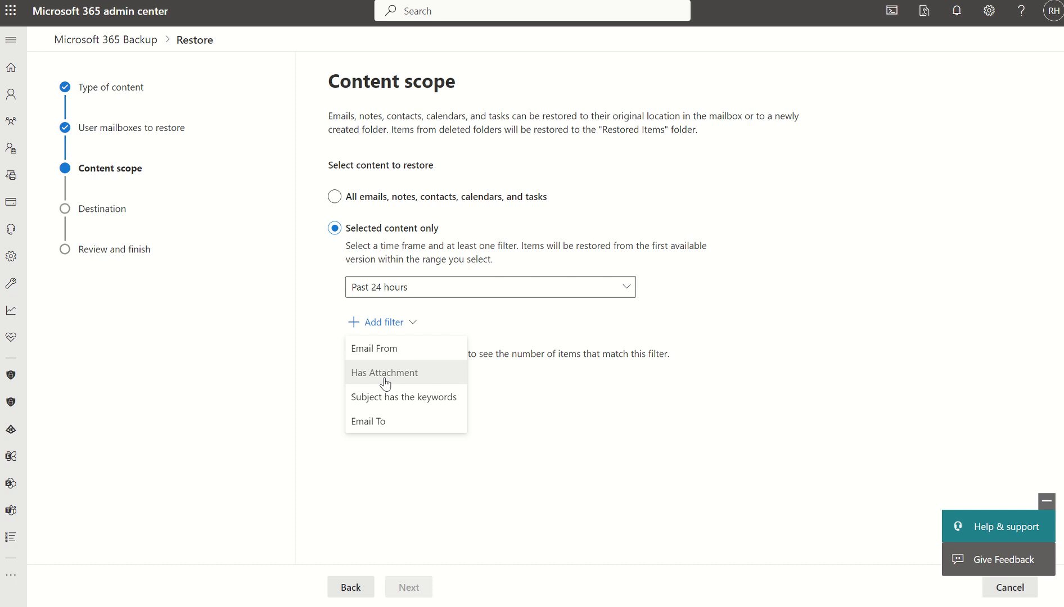
- Return to restoring all emails, notes, contacts, calendars and tasks, set the time to 7:30 AM and continue to the restore points
left_click(351, 201)
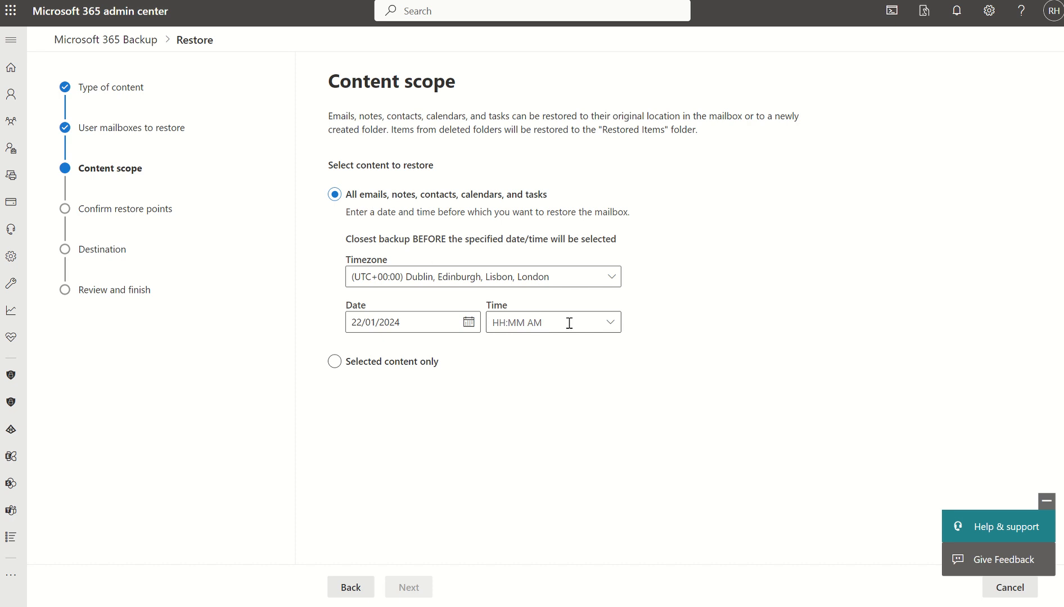
left_click(615, 327)
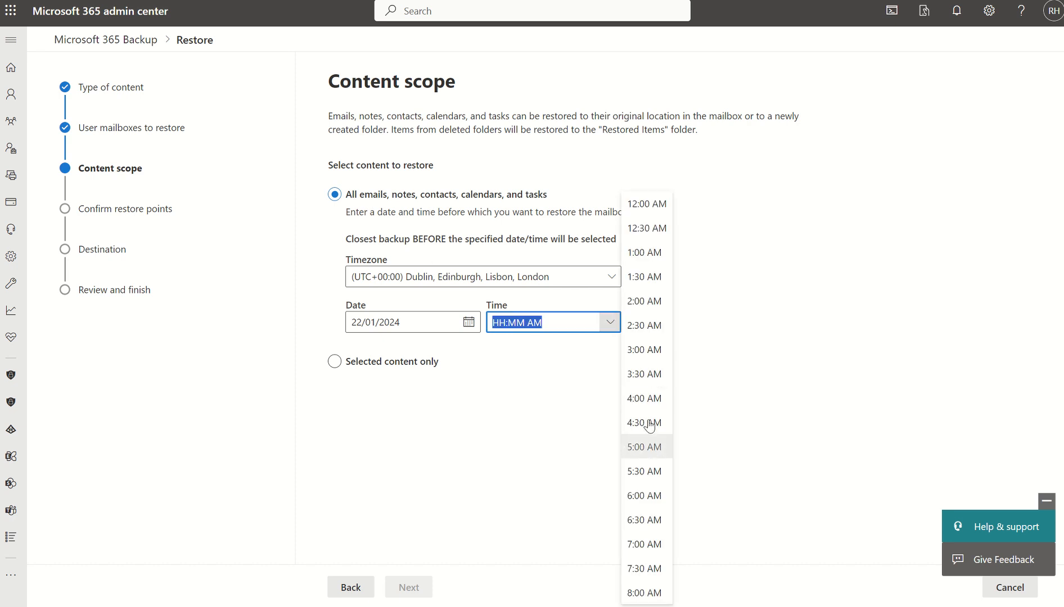
left_click(647, 544)
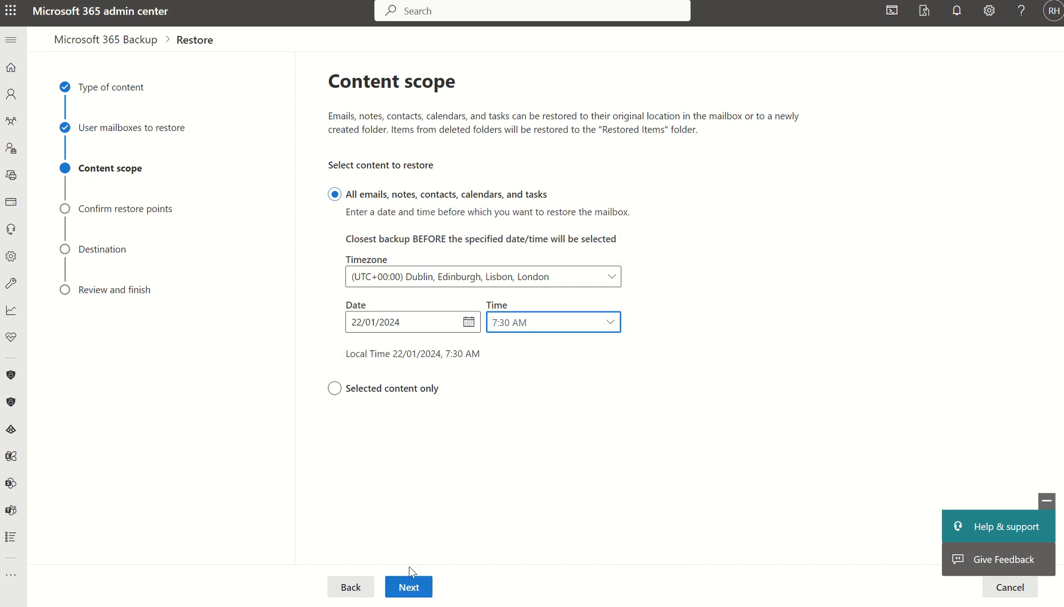
left_click(409, 589)
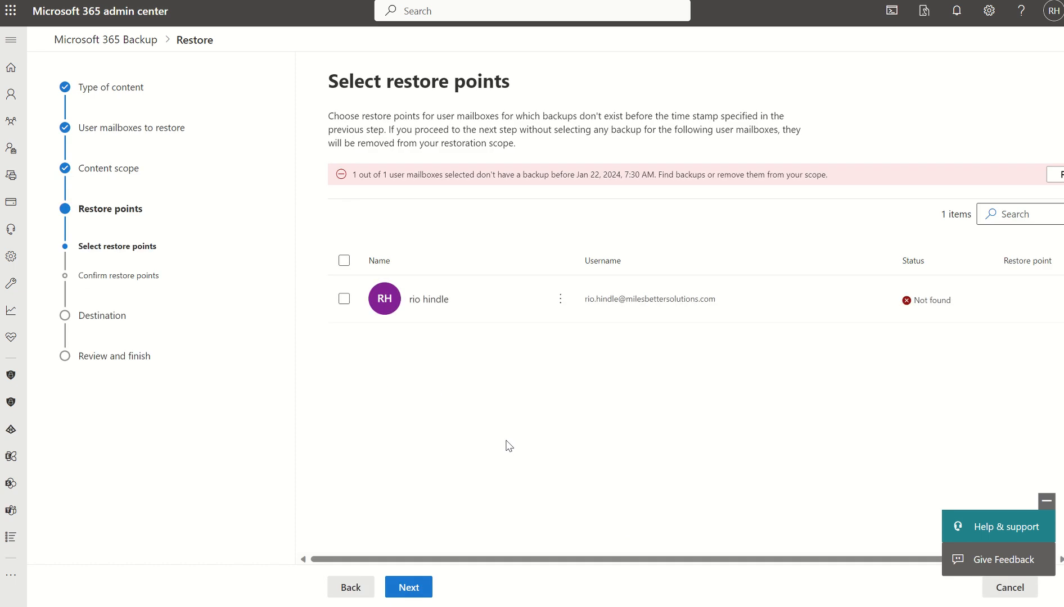
- Try to continue from restore point selection with the mailbox selected, keep it in scope, and leave the restore without saving changes
left_click(344, 299)
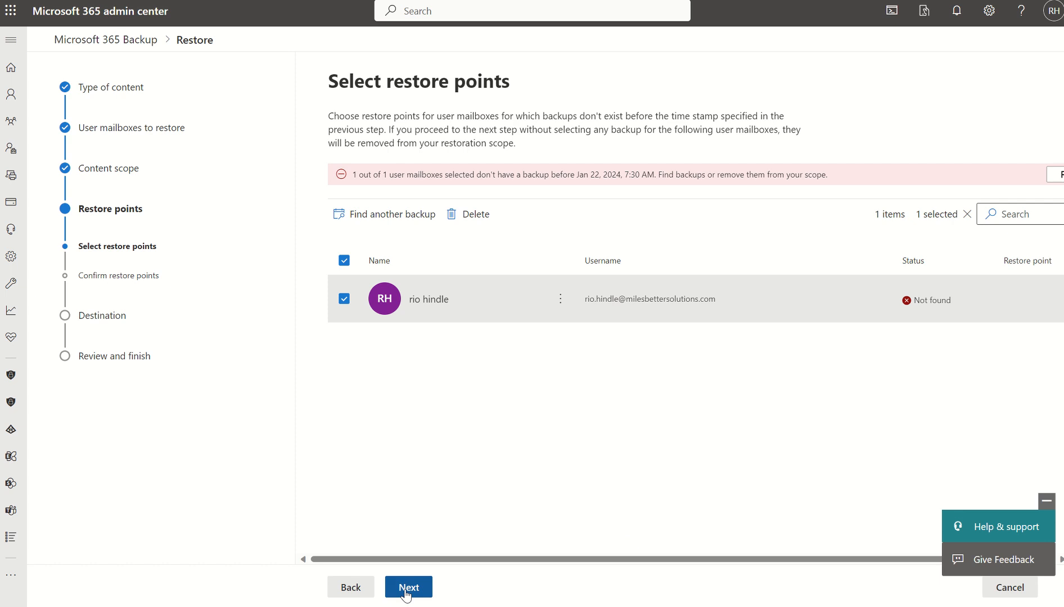
left_click(408, 588)
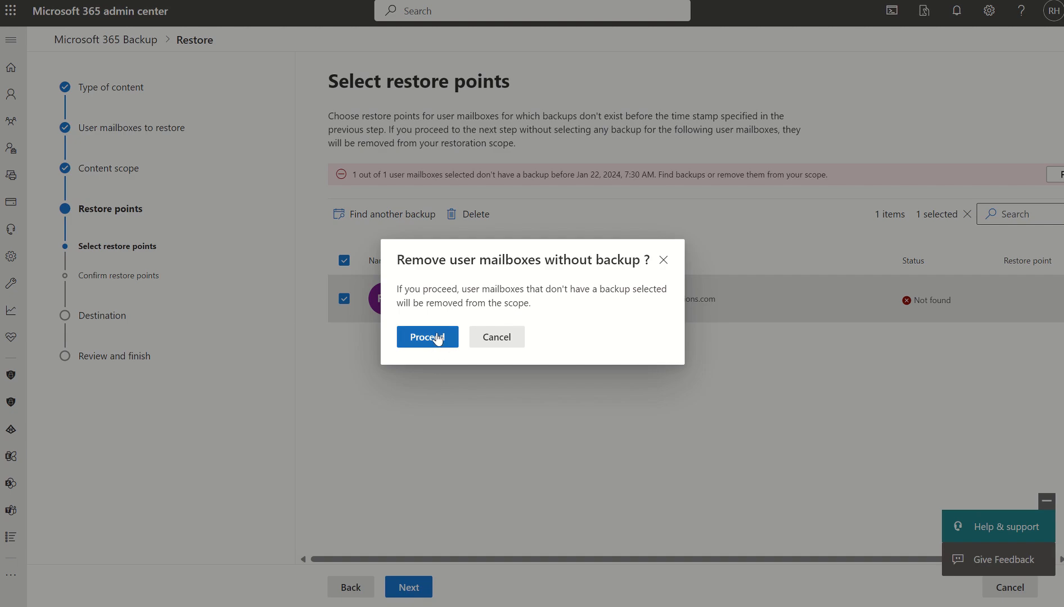
left_click(492, 339)
left_click(351, 588)
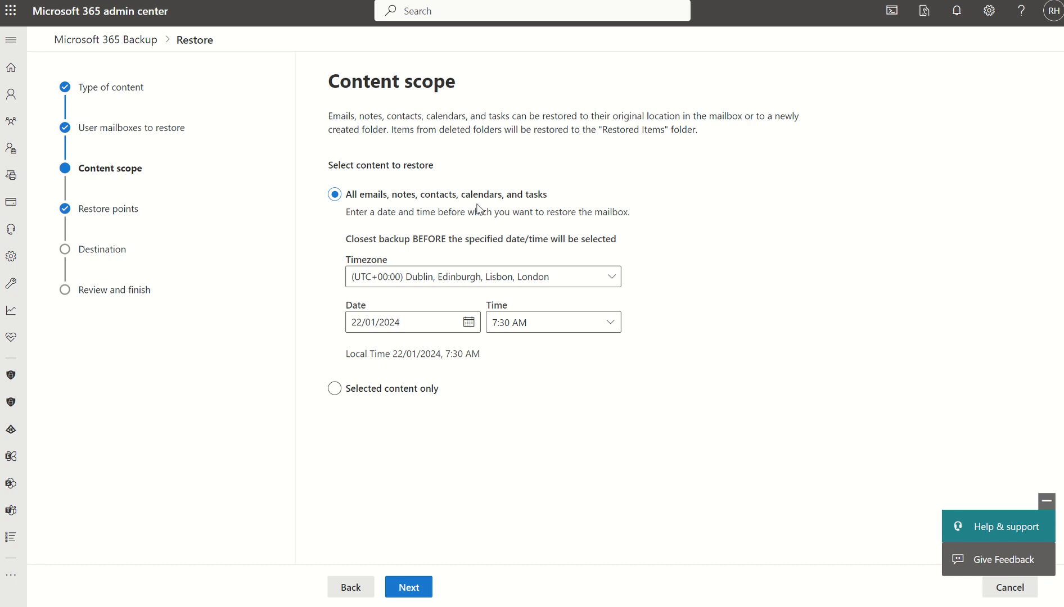
left_click(999, 595)
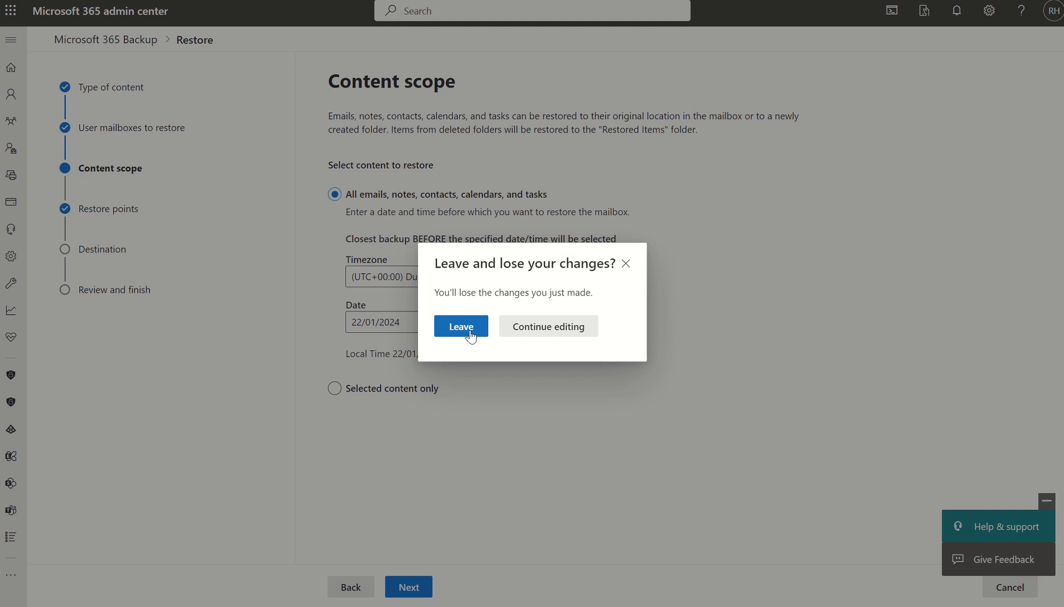
left_click(470, 332)
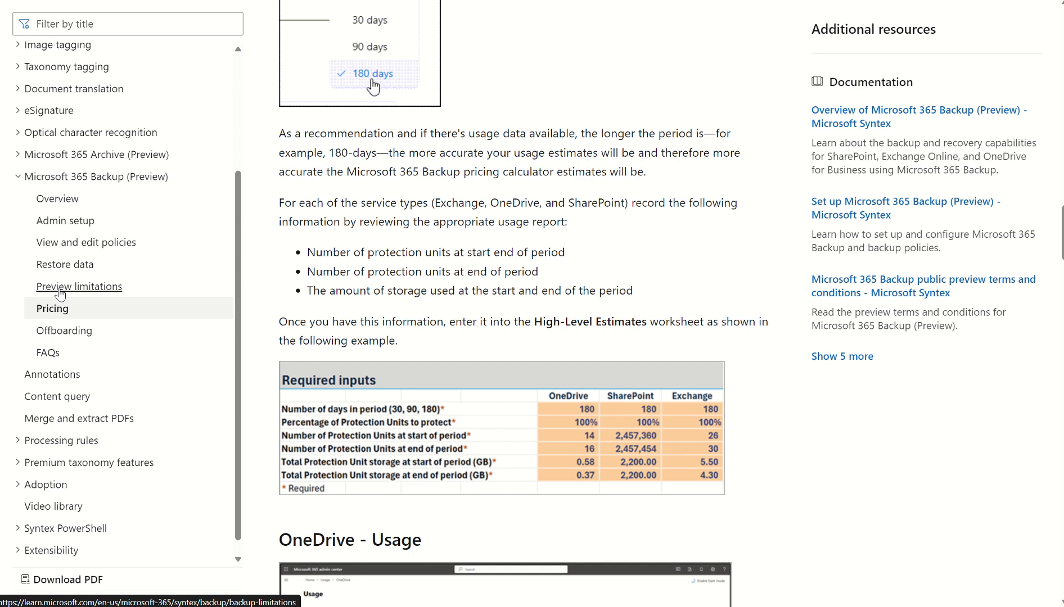
- In the Microsoft Learn documentation, read the Microsoft 365 Backup offboarding article through the offboarding recovery undo period
left_click(56, 334)
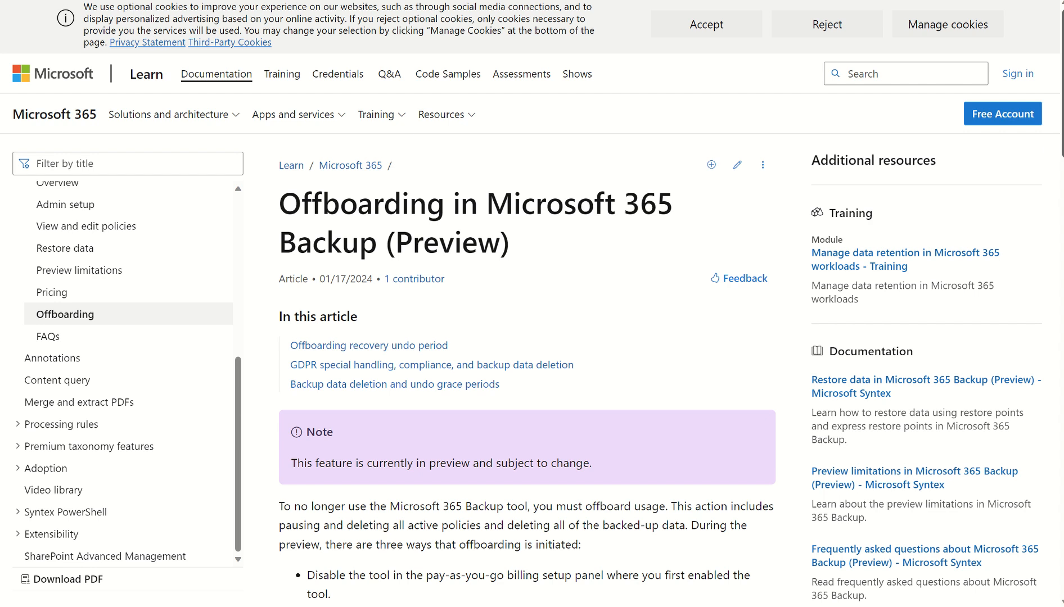
scroll(1058, 147, "down", 2)
scroll(529, 304, "down", 2)
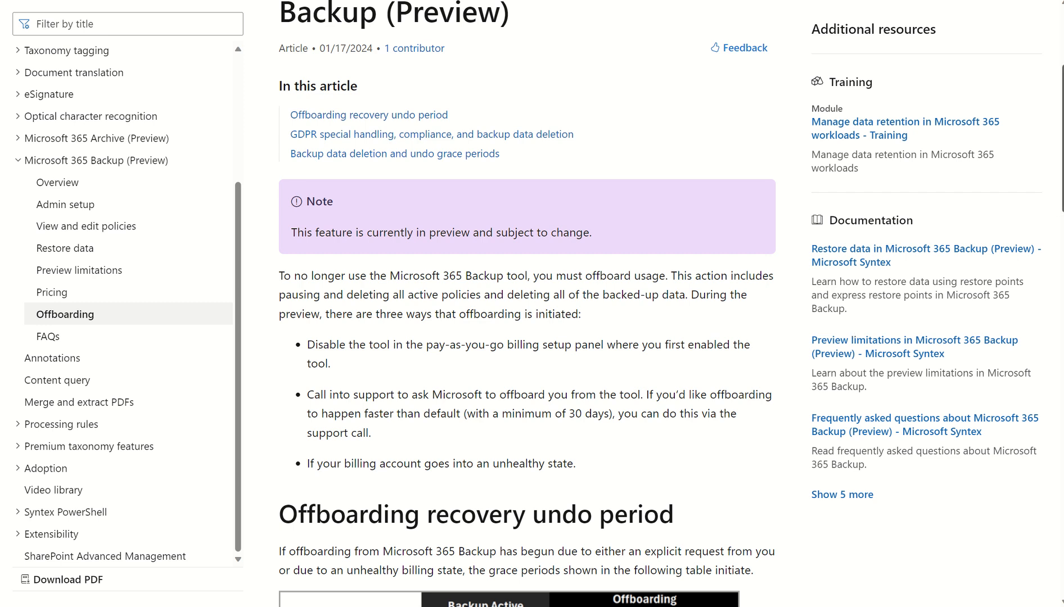
scroll(529, 304, "down", 5)
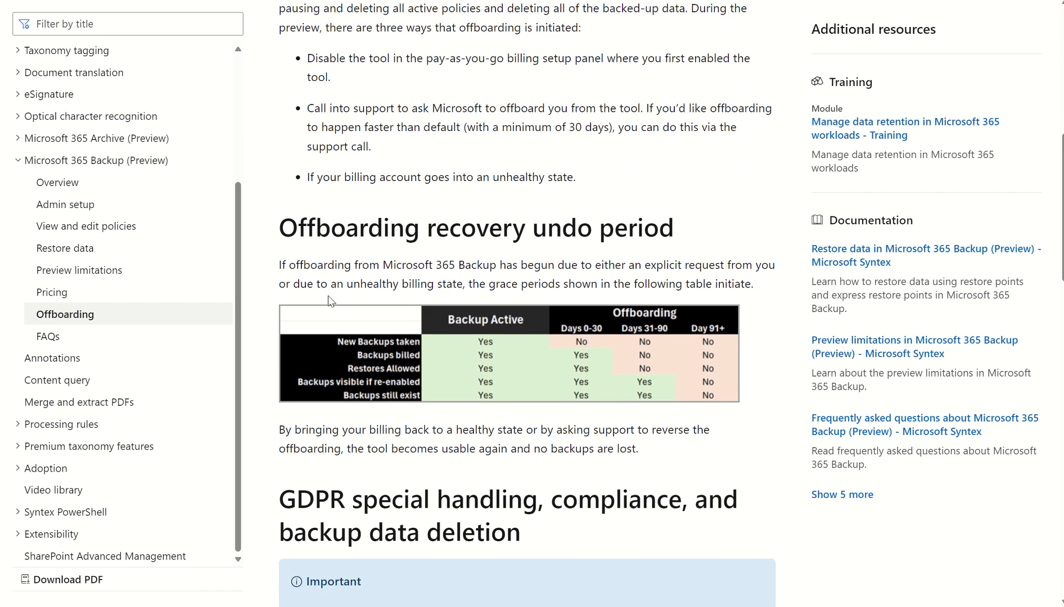
- Review the Microsoft 365 Backup FAQs on shared responsibility, versions, legal holds, backed-up mailbox changes and the recovery point objective
left_click(67, 340)
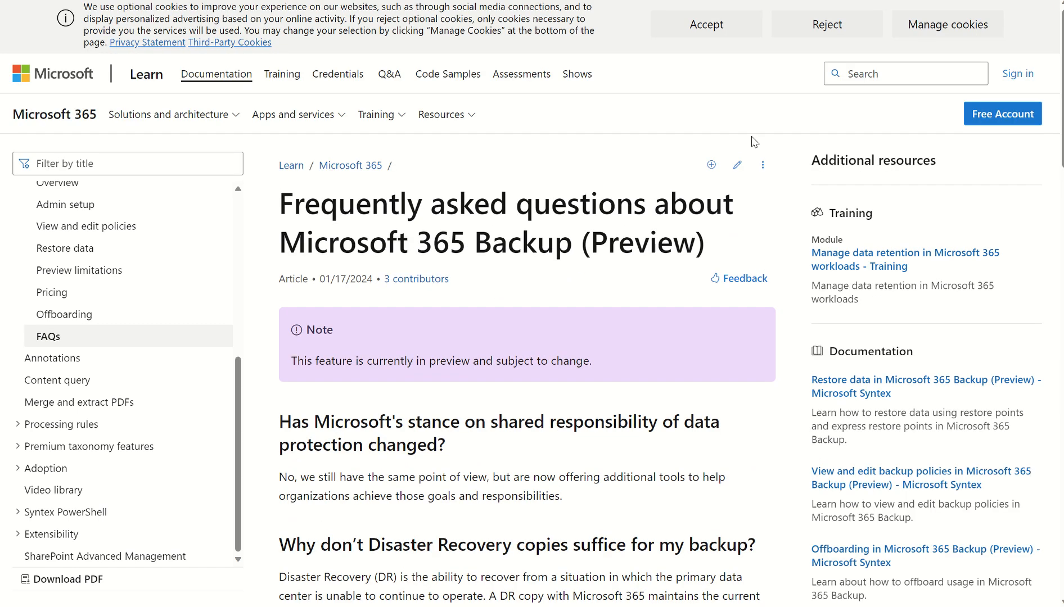
scroll(1047, 156, "down", 4)
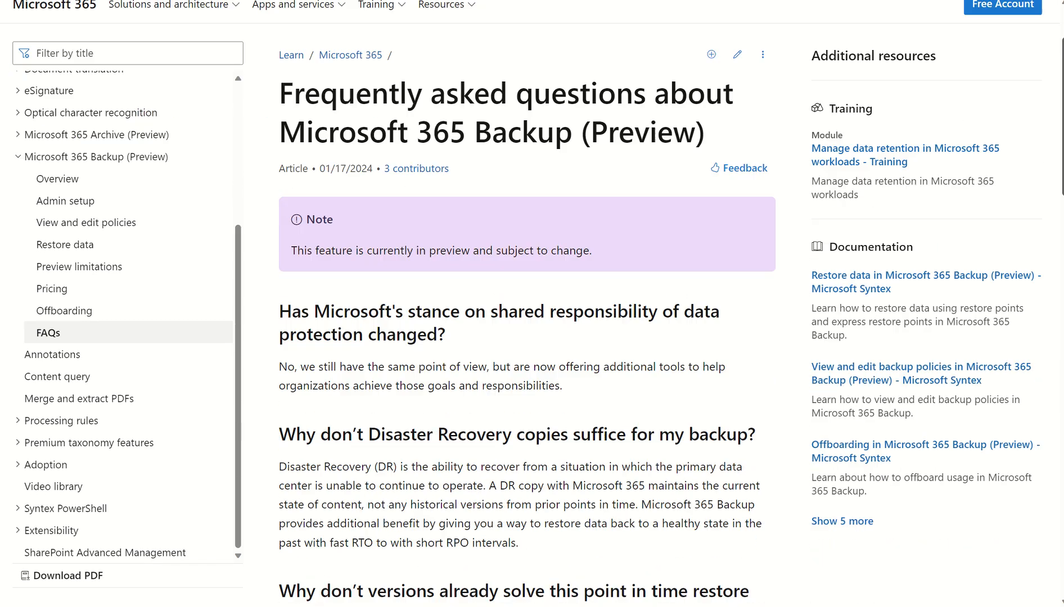
scroll(671, 304, "down", 9)
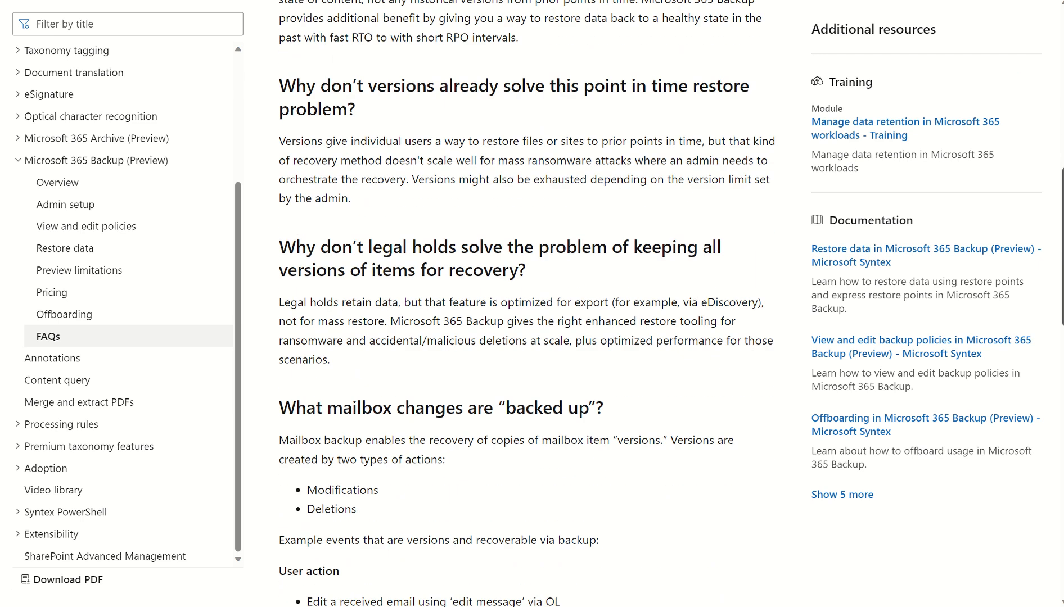
scroll(526, 304, "down", 3)
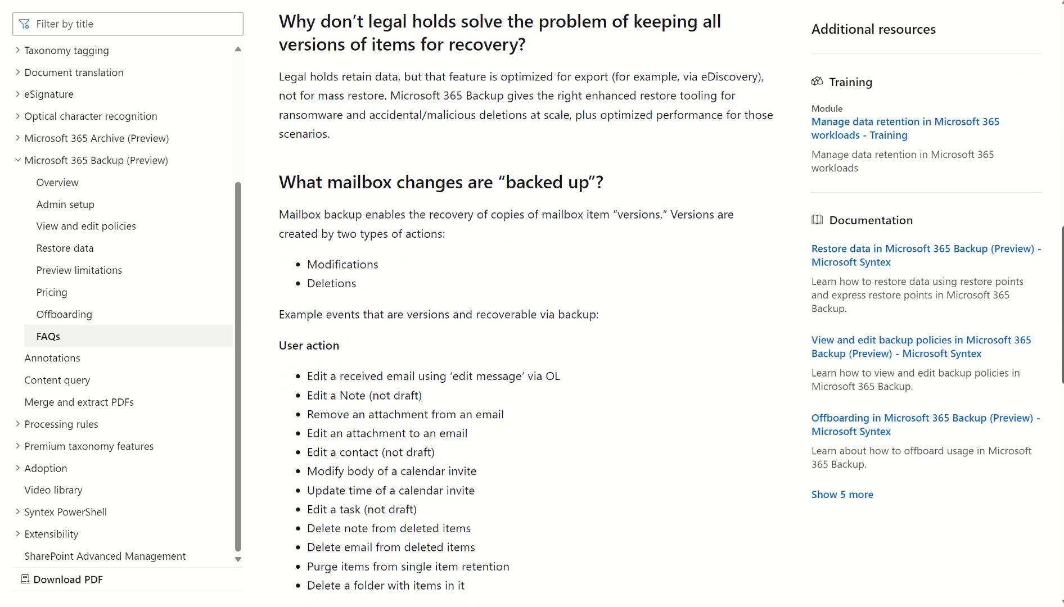
scroll(526, 303, "down", 6)
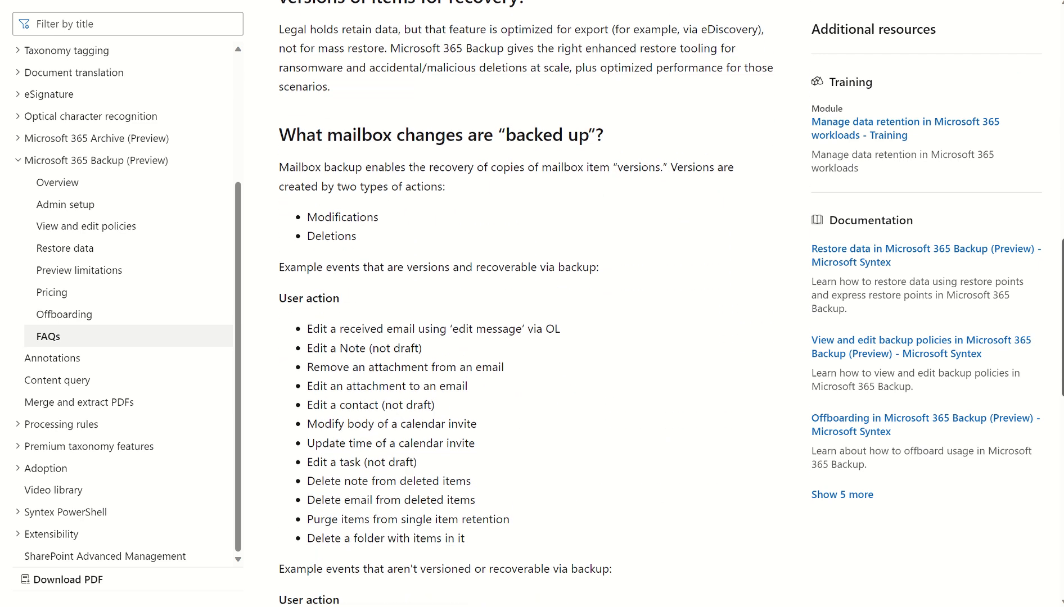
scroll(522, 303, "down", 3)
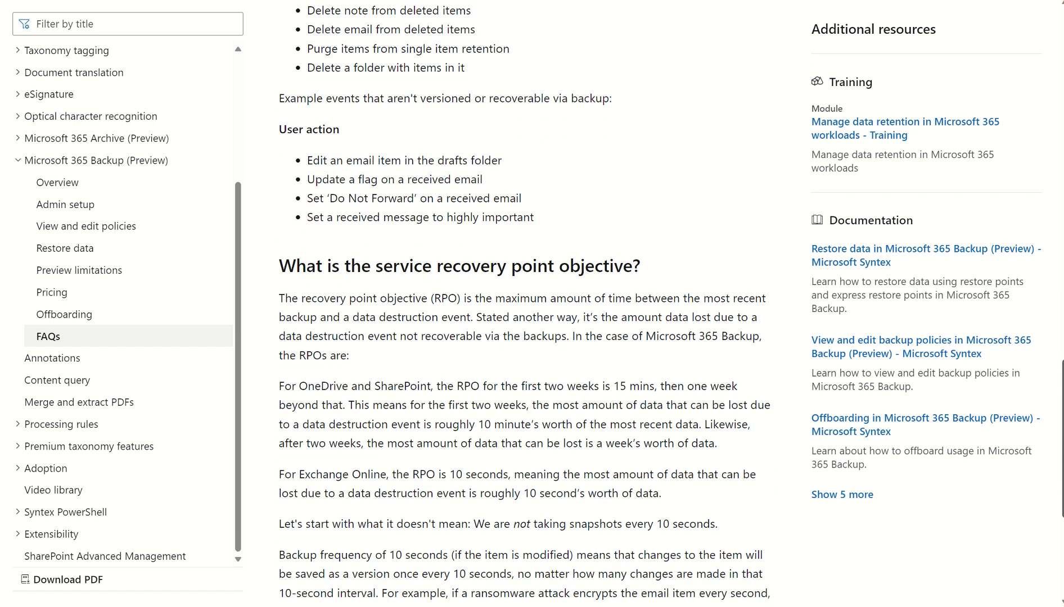
scroll(525, 304, "down", 1)
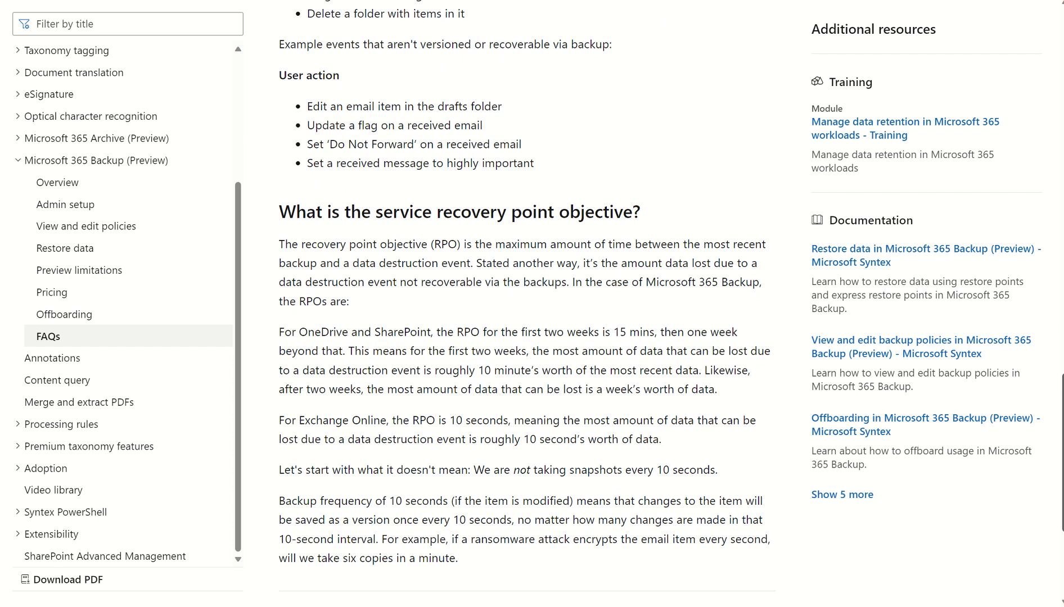
scroll(548, 287, "down", 1)
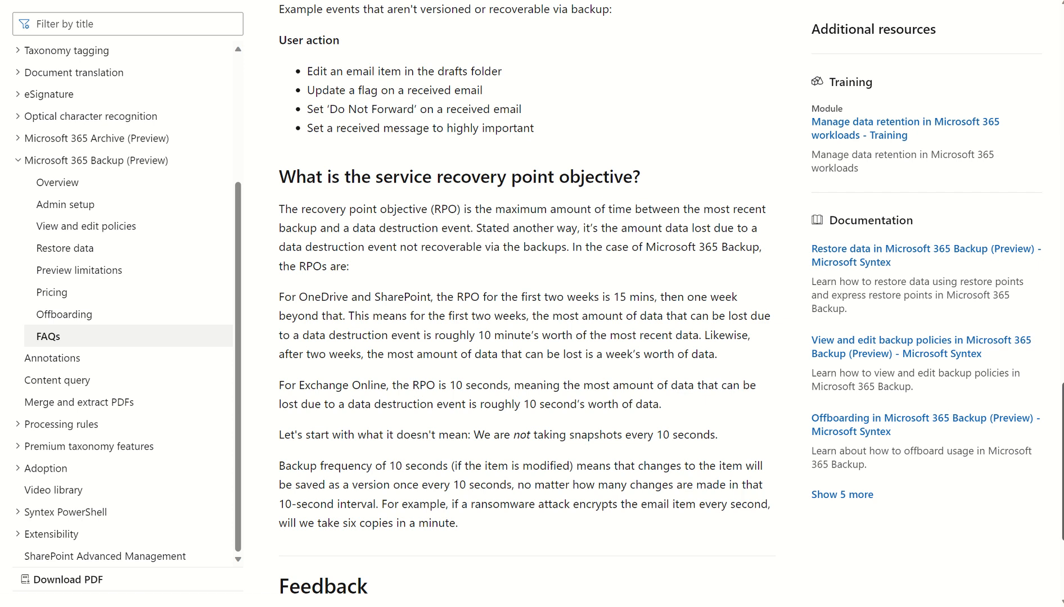
left_click_drag(1061, 408, 1033, 131)
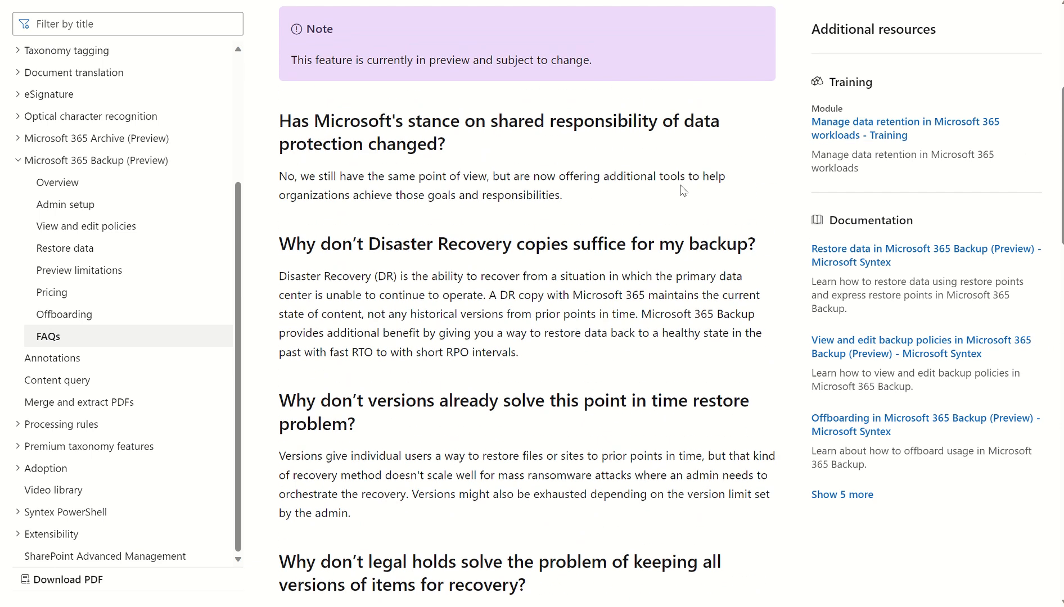